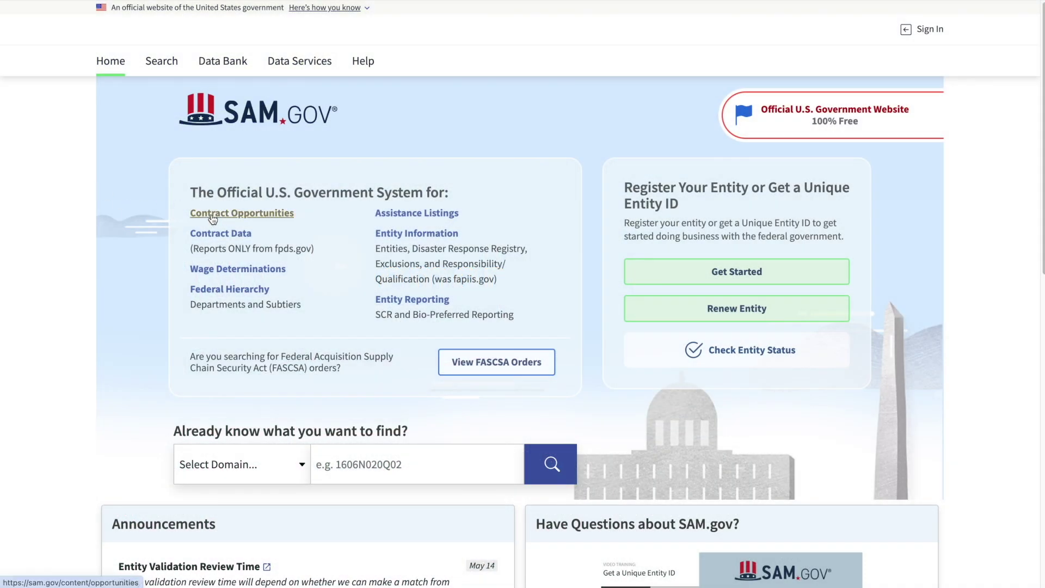
Step: Open SAM.gov's Contract Opportunities search page
left_click(215, 218)
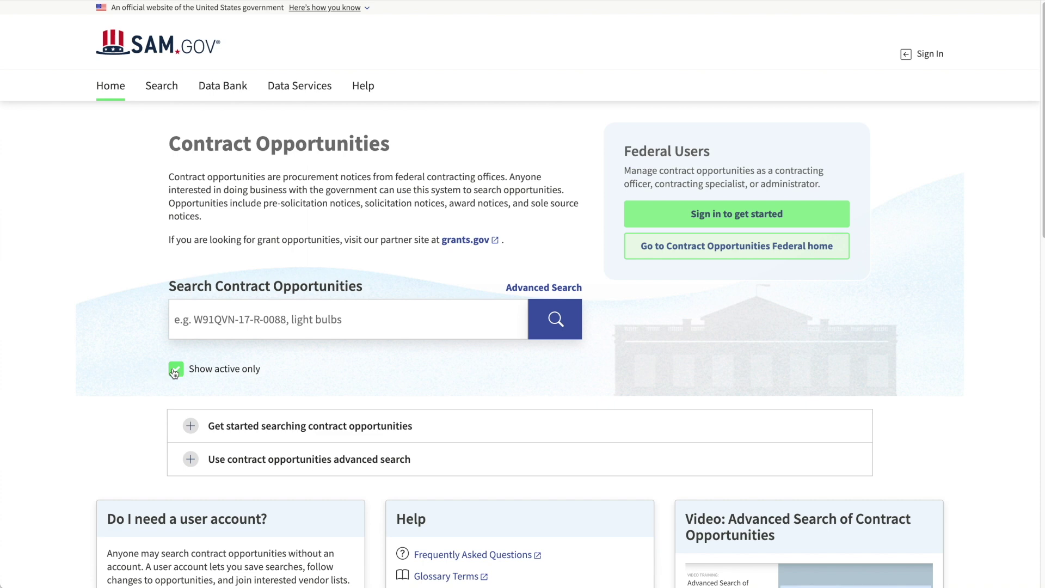
Step: Include inactive notices and paste the copied 'Courts Acoustic Paneling' title into the opportunity search
left_click(175, 372)
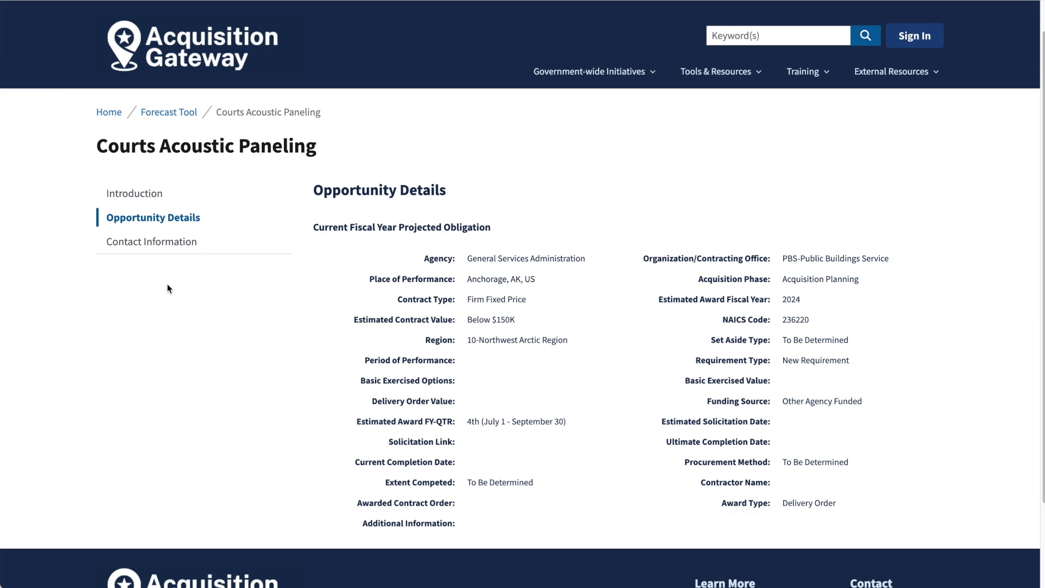
left_click_drag(95, 145, 398, 146)
key("ctrl+c")
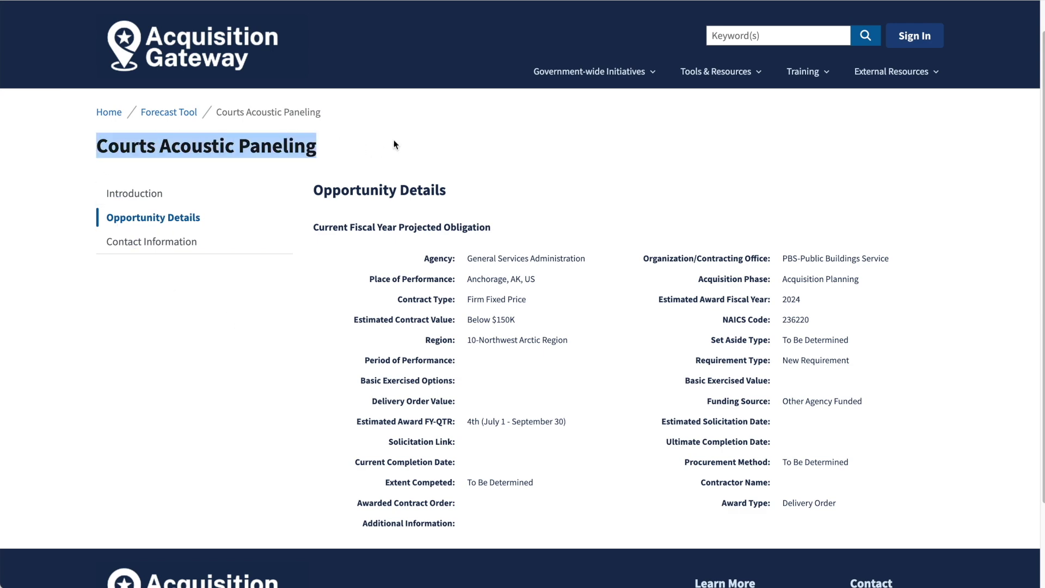
key("ctrl+Tab")
key("ctrl+v")
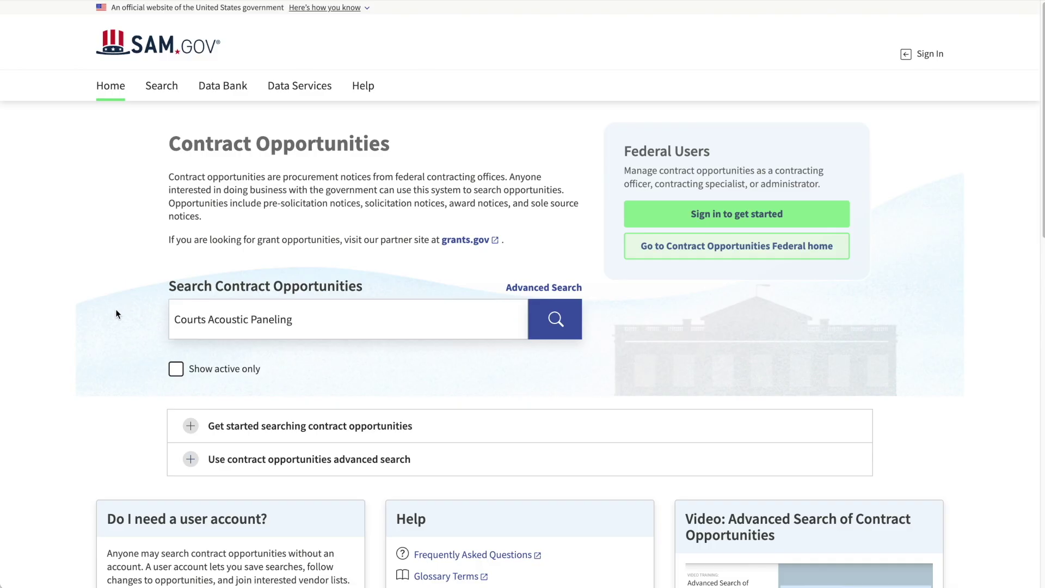
Step: Search 'Courts Acoustic Paneling' matching any of the words and scroll through the results
left_click(566, 321)
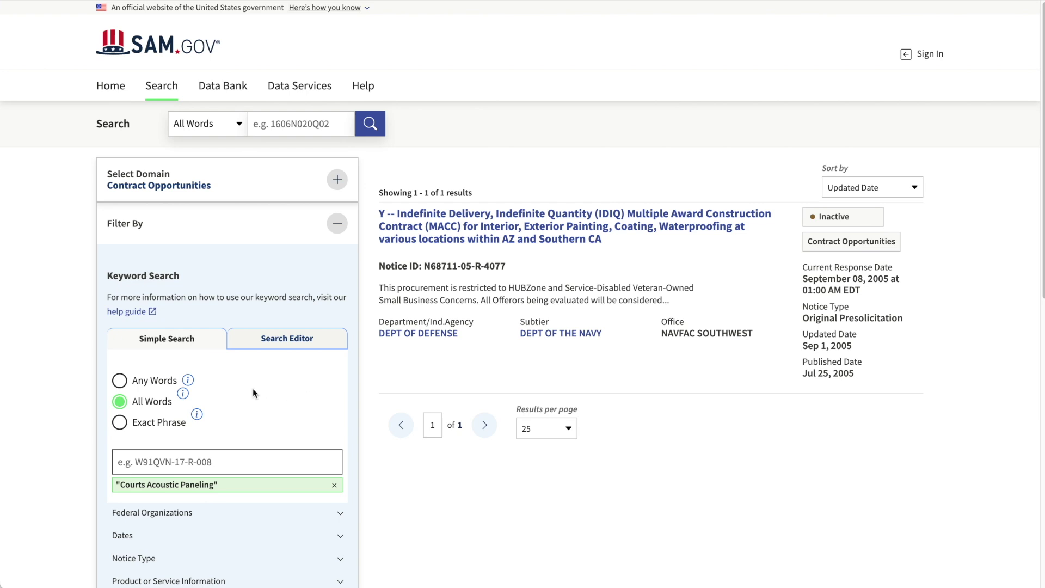
left_click(119, 380)
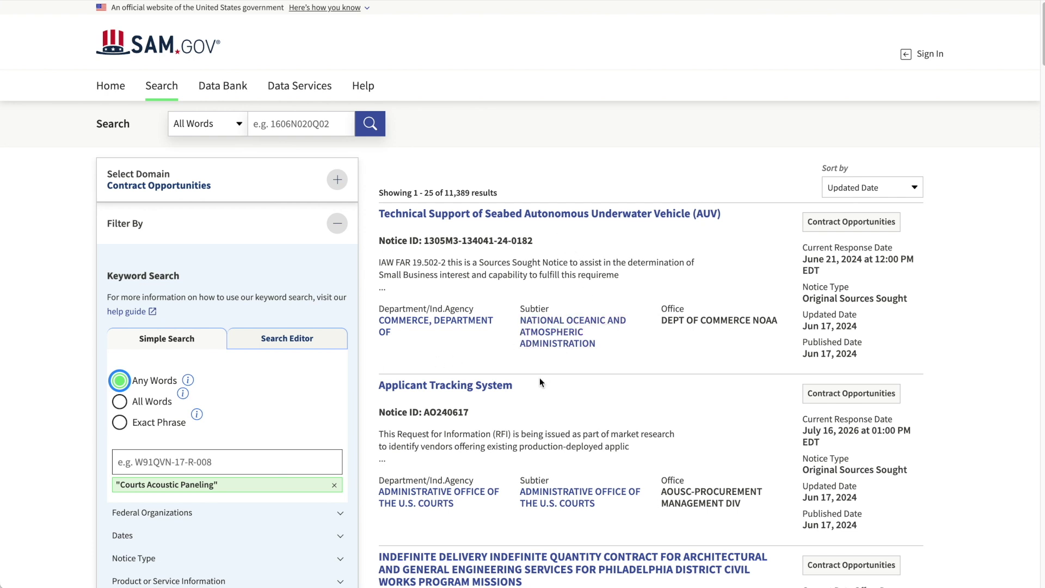
scroll(540, 381, "down", 5)
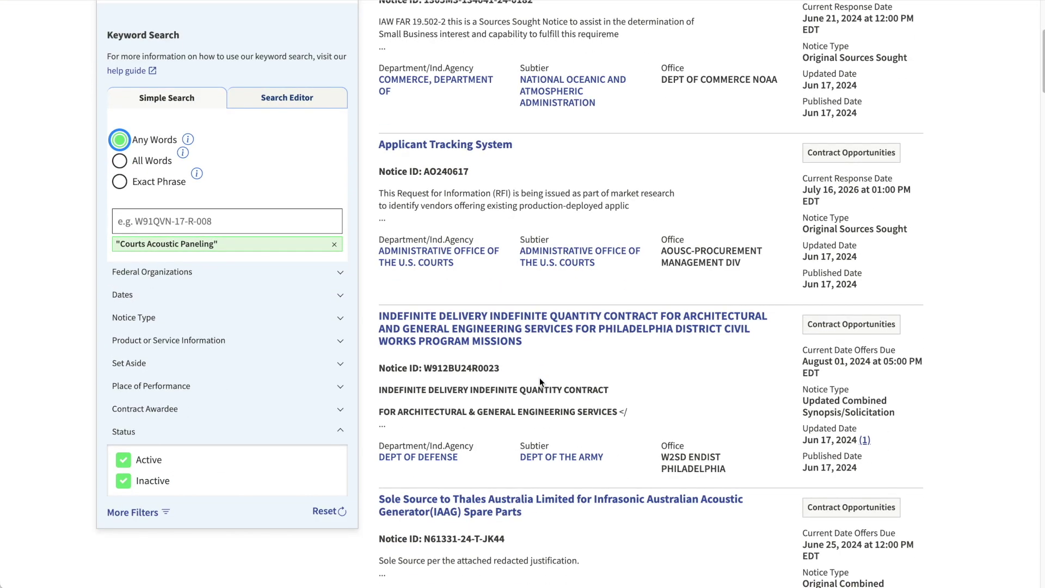
scroll(540, 379, "down", 3)
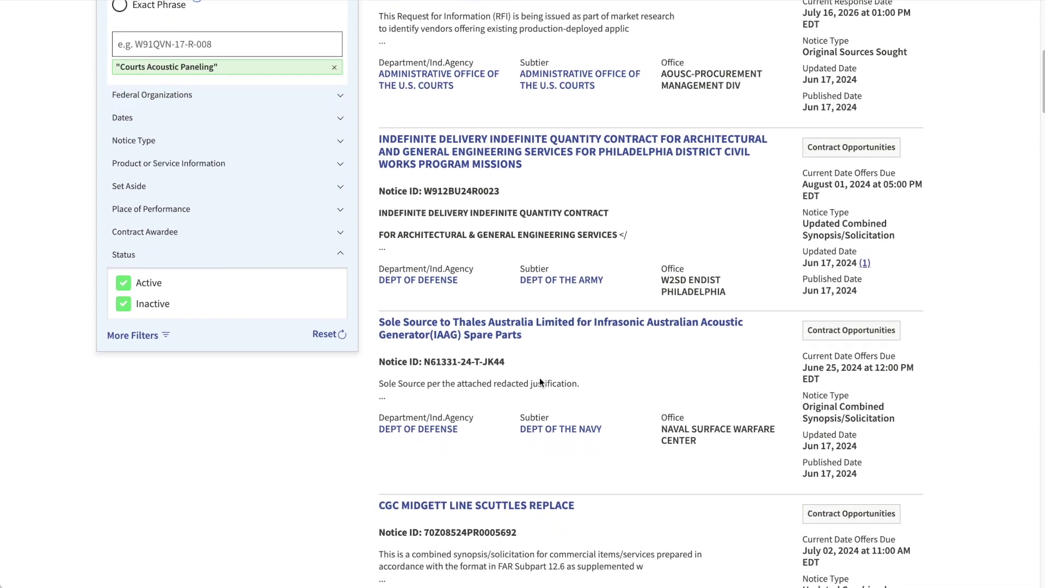
scroll(540, 381, "down", 4)
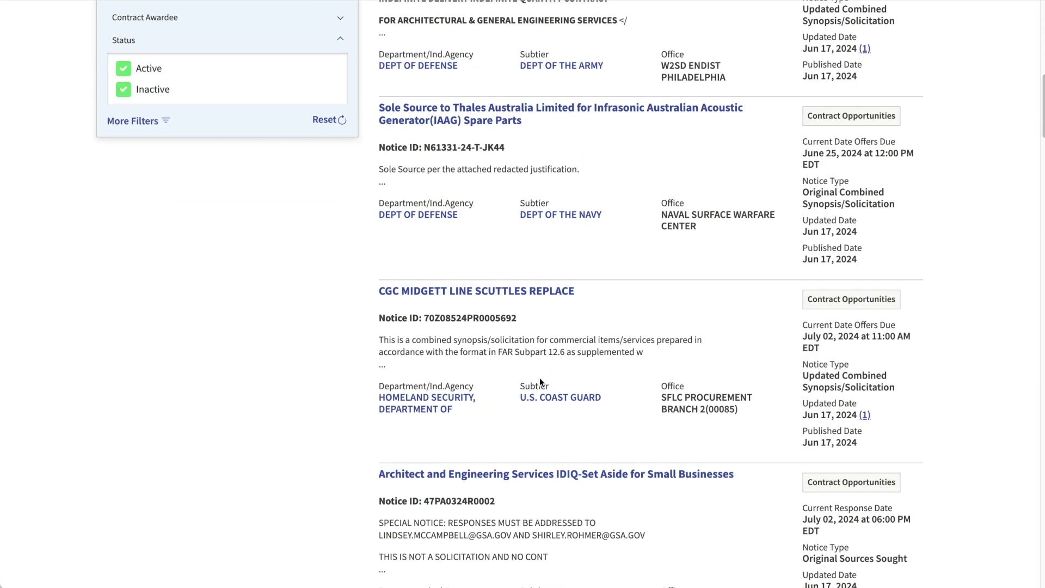
scroll(540, 381, "down", 4)
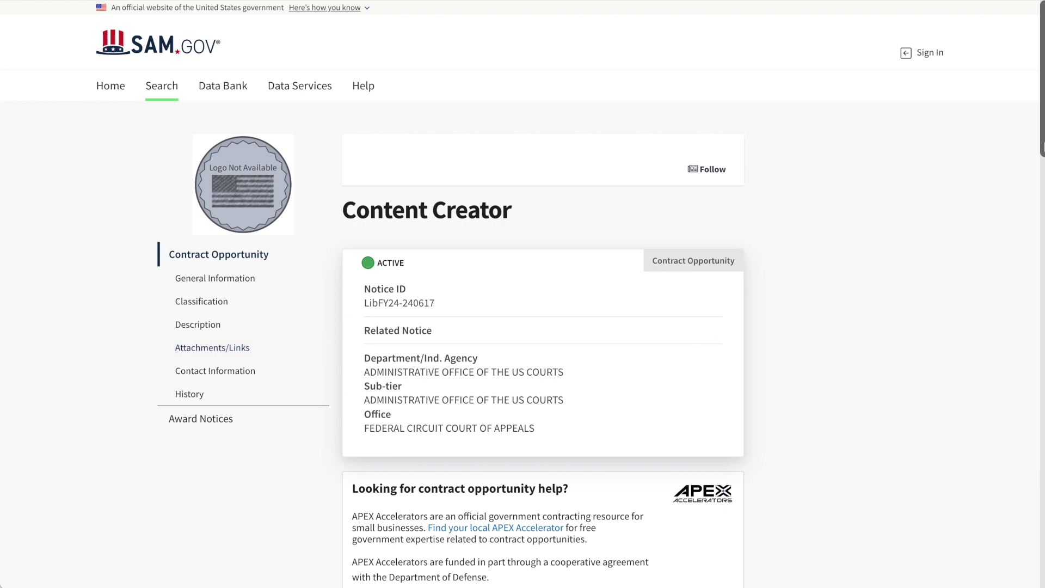
Step: Scroll through the Content Creator notice details
left_click_drag(1042, 146, 1034, 426)
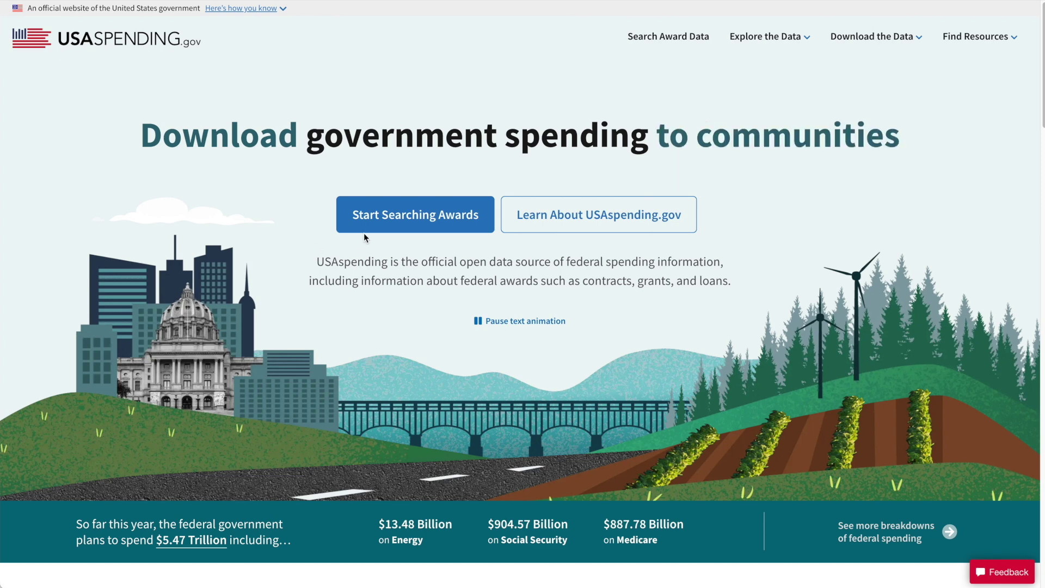
Step: Run an advanced award search with the keyword filter 'Web Conference Tool'
left_click(381, 224)
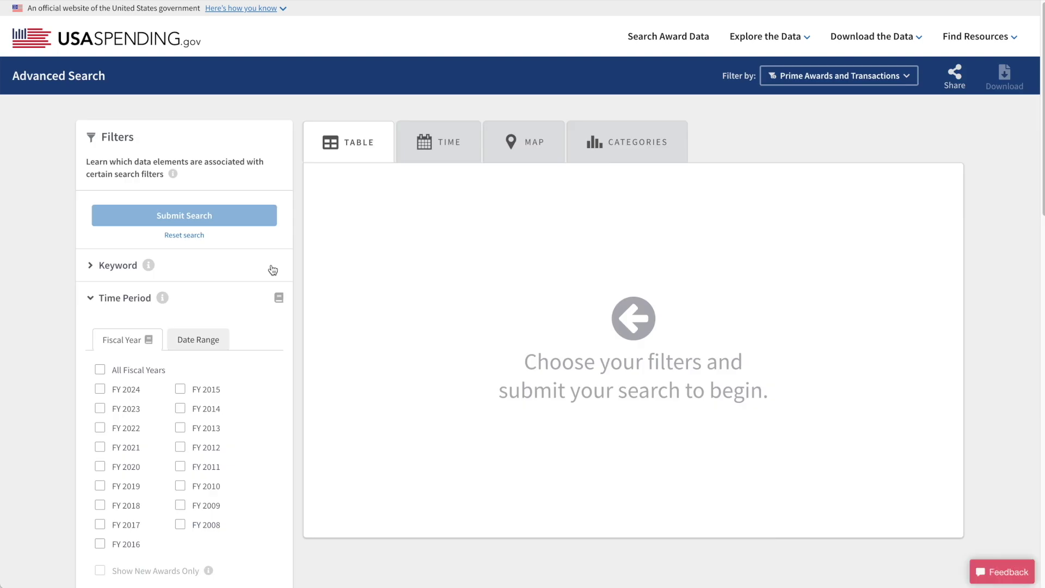
left_click(91, 268)
left_click(109, 296)
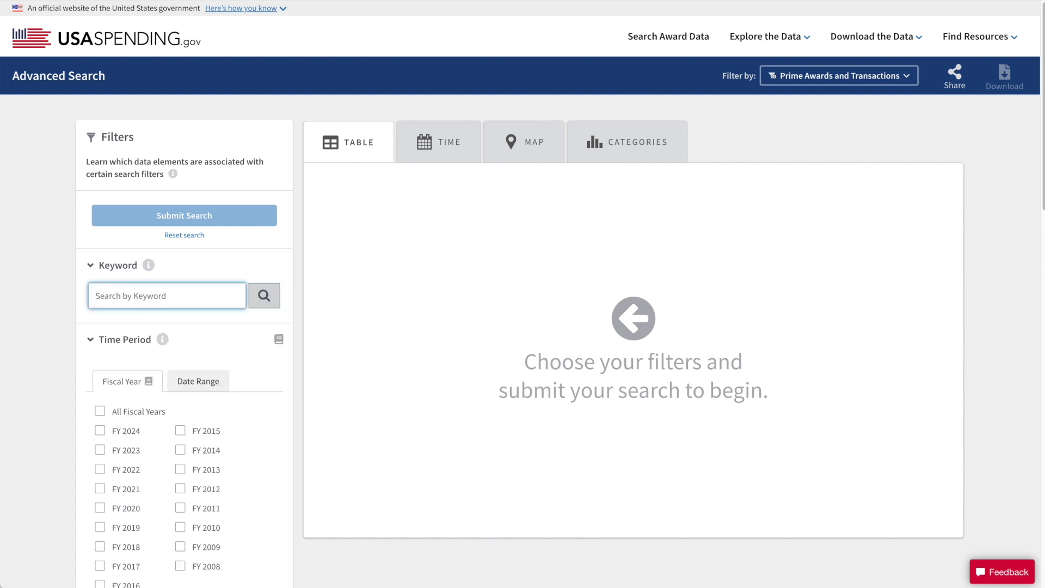
type("Web Conference Tool")
left_click(265, 295)
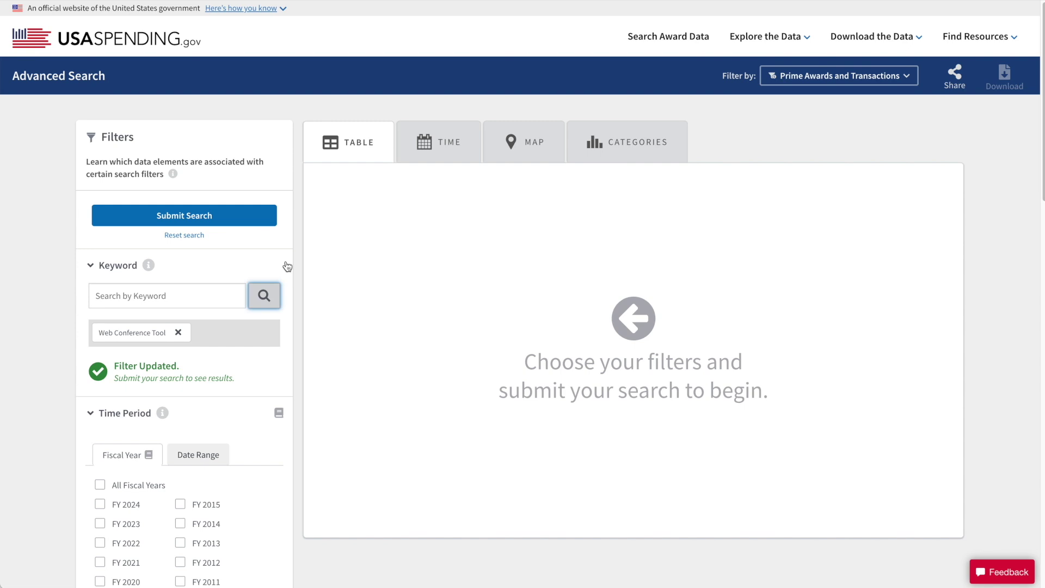
left_click(252, 217)
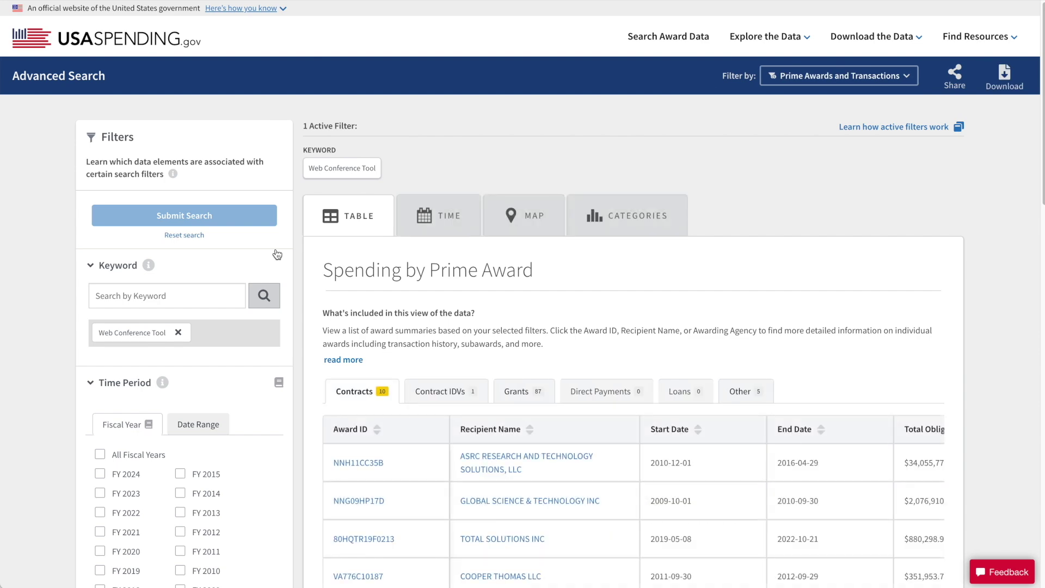
Step: Read award NNH11CC35B's full description, then return to the search results
scroll(308, 370, "down", 3)
scroll(308, 370, "down", 5)
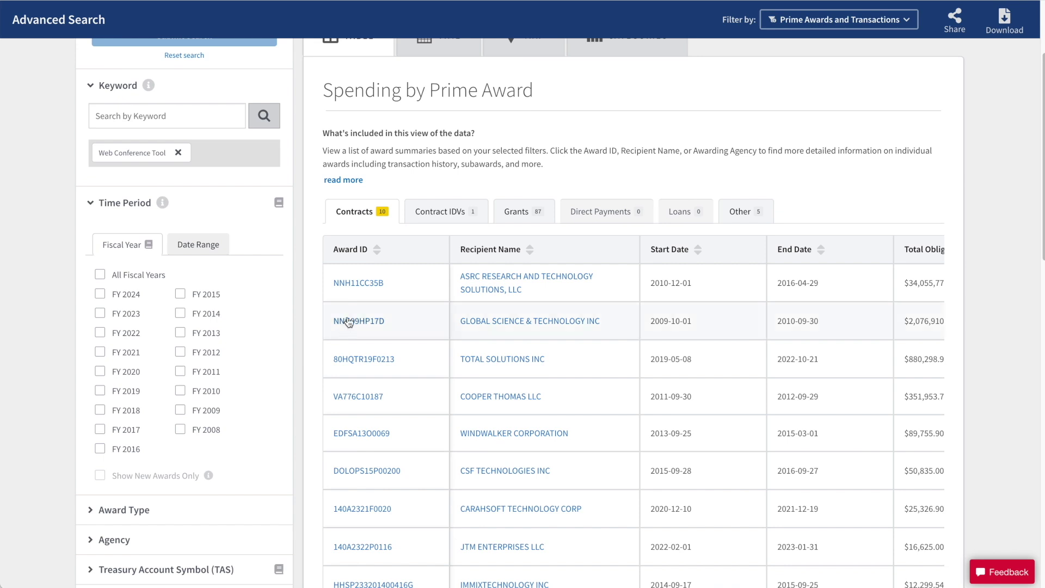
left_click(370, 288)
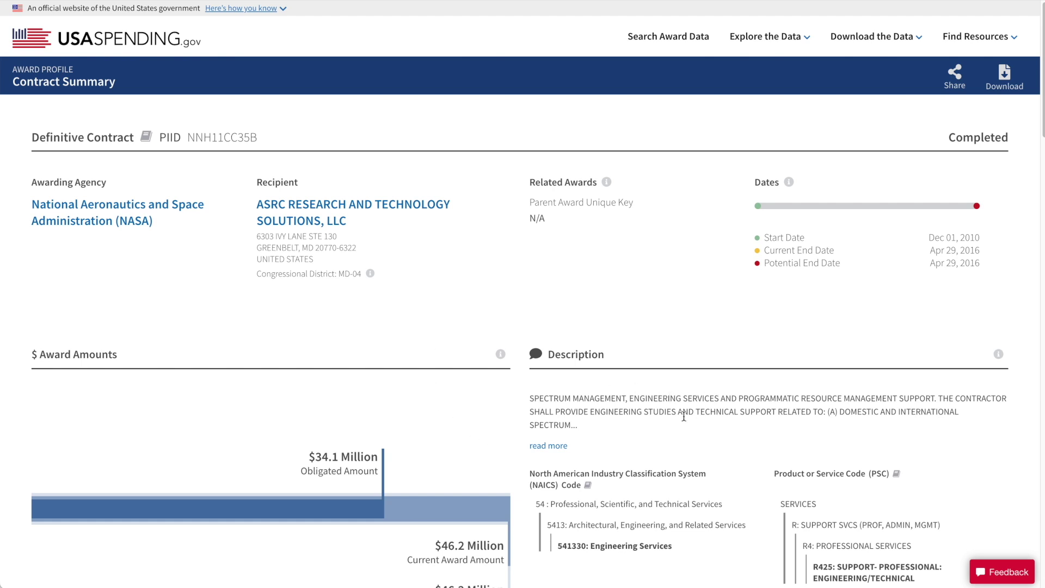
left_click(564, 447)
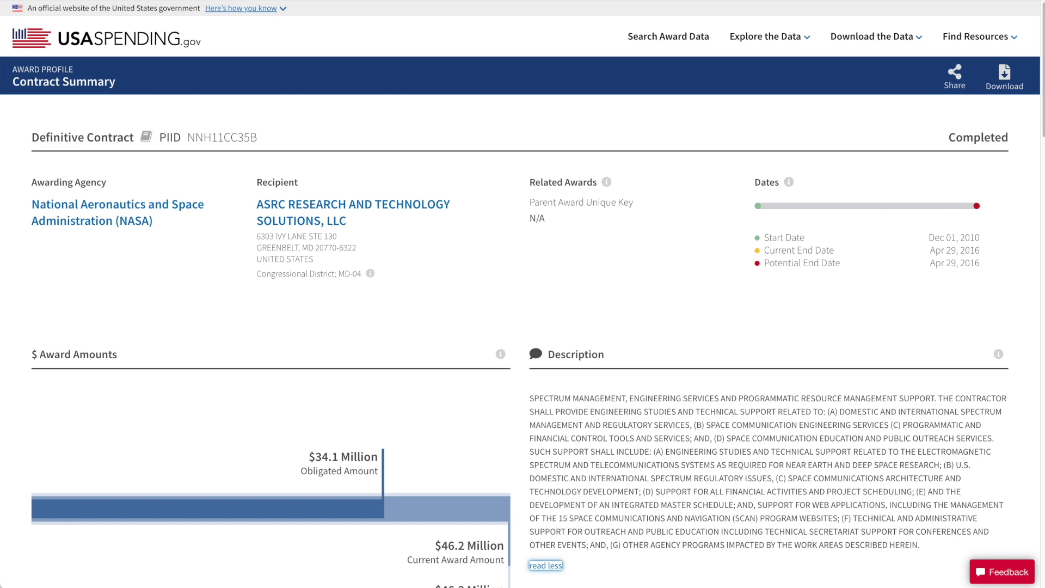
key("alt+Left")
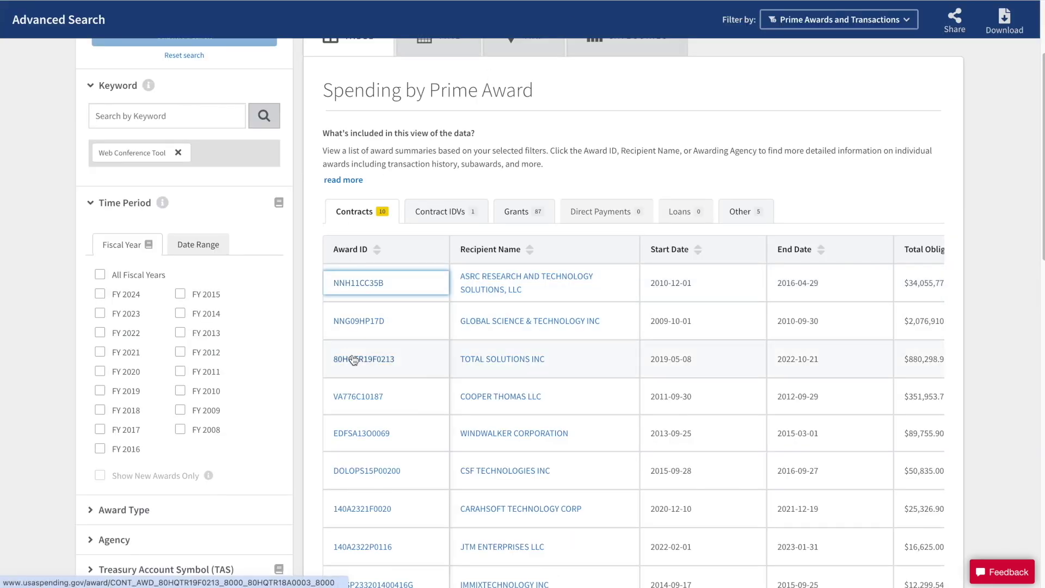
Step: Open award NNG09HP17D and read through its full description
left_click(360, 322)
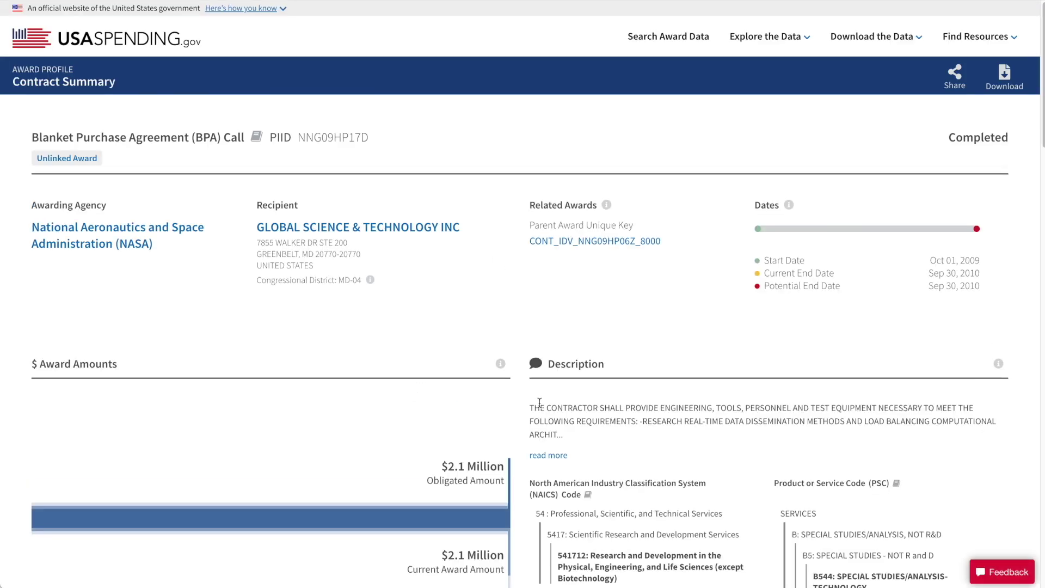
left_click(546, 456)
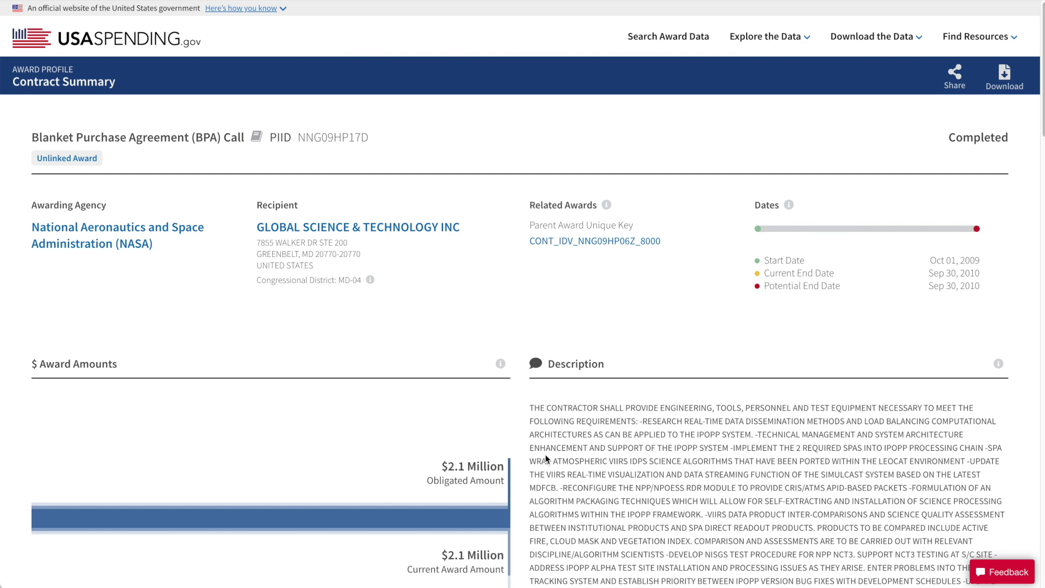
scroll(545, 459, "down", 2)
scroll(545, 453, "down", 3)
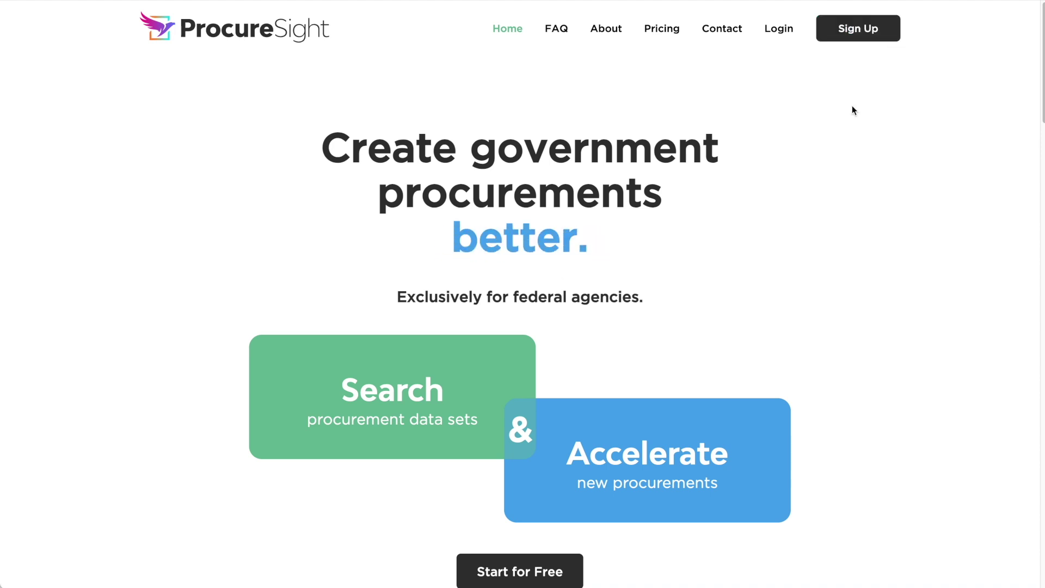
Step: Log in to ProcureSight from the landing page
left_click(780, 30)
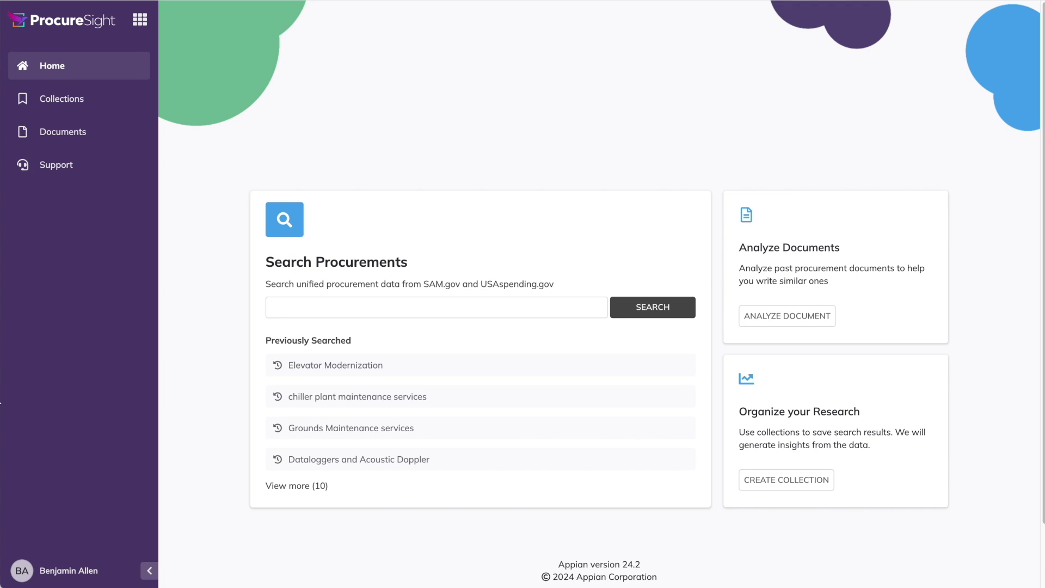
Step: Search procurements for 'items to keep my hands warm'
left_click(435, 307)
type("items to keep my ha")
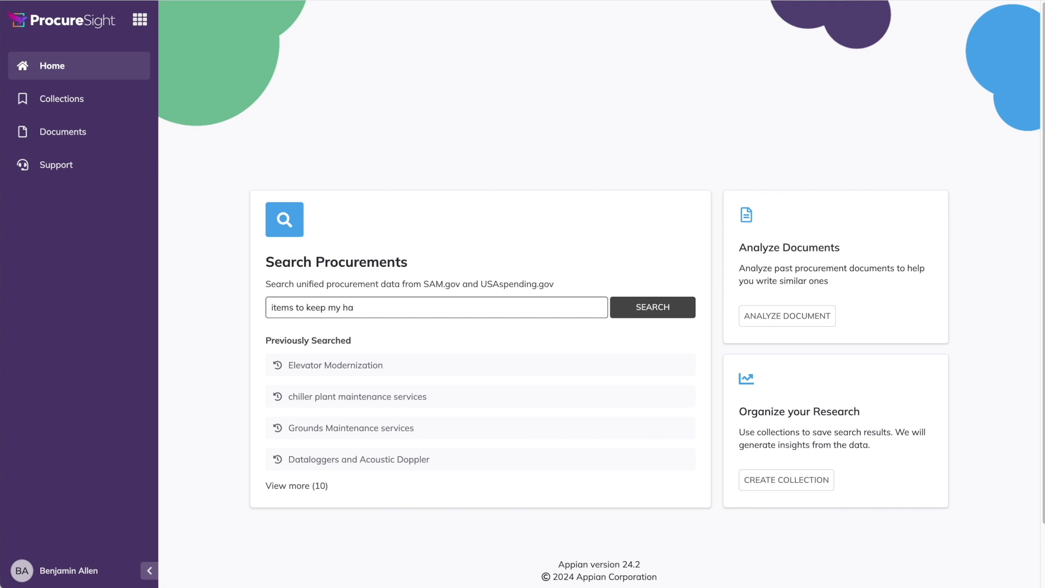
type("nds warm")
key("Return")
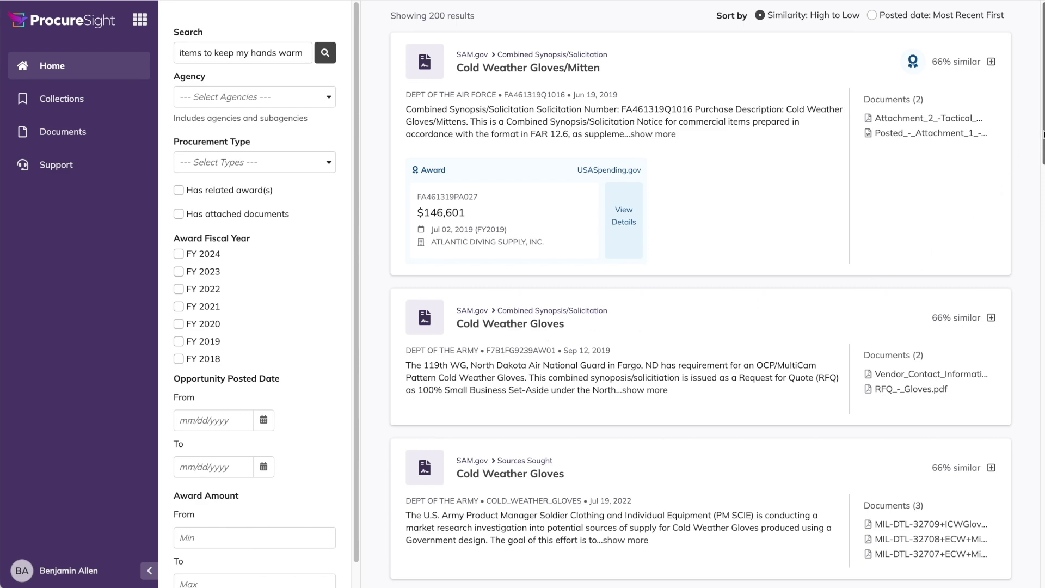
Step: Scroll through the 200 results and enter 'Courts Acoustic Panelin' as the next query
scroll(549, 332, "down", 2)
scroll(701, 294, "down", 5)
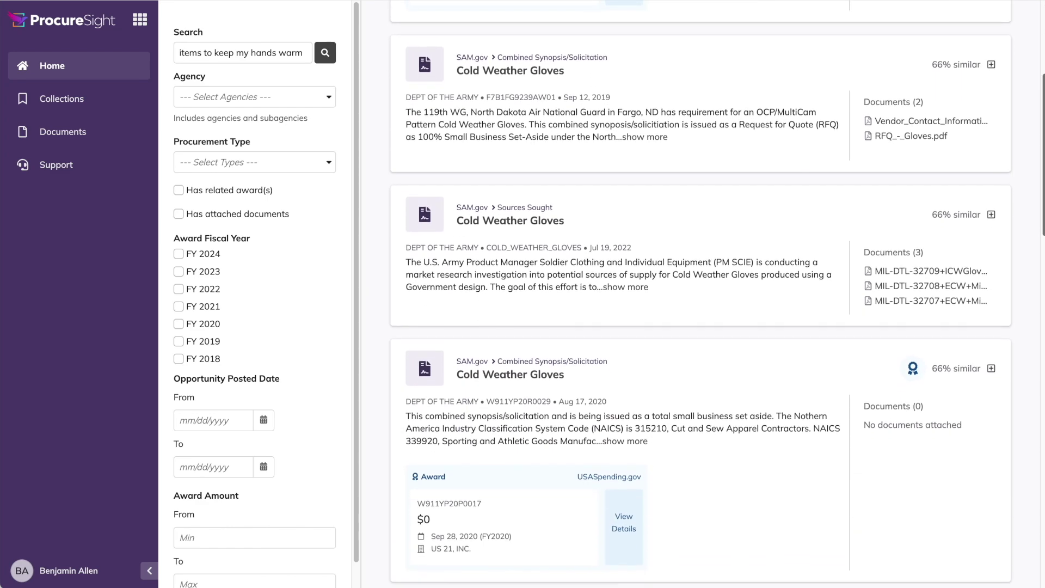
scroll(1039, 322, "down", 6)
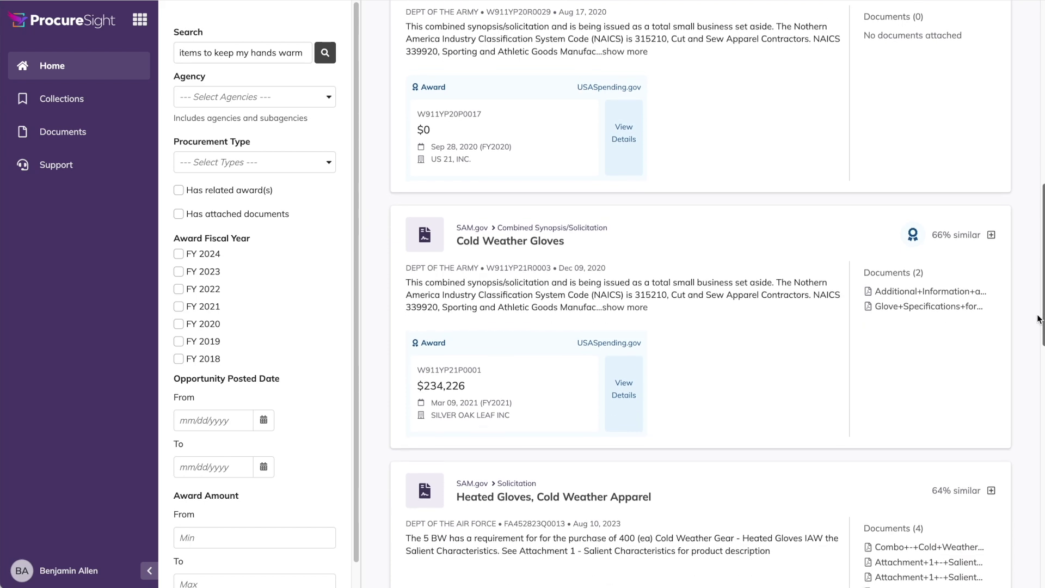
scroll(1039, 322, "down", 7)
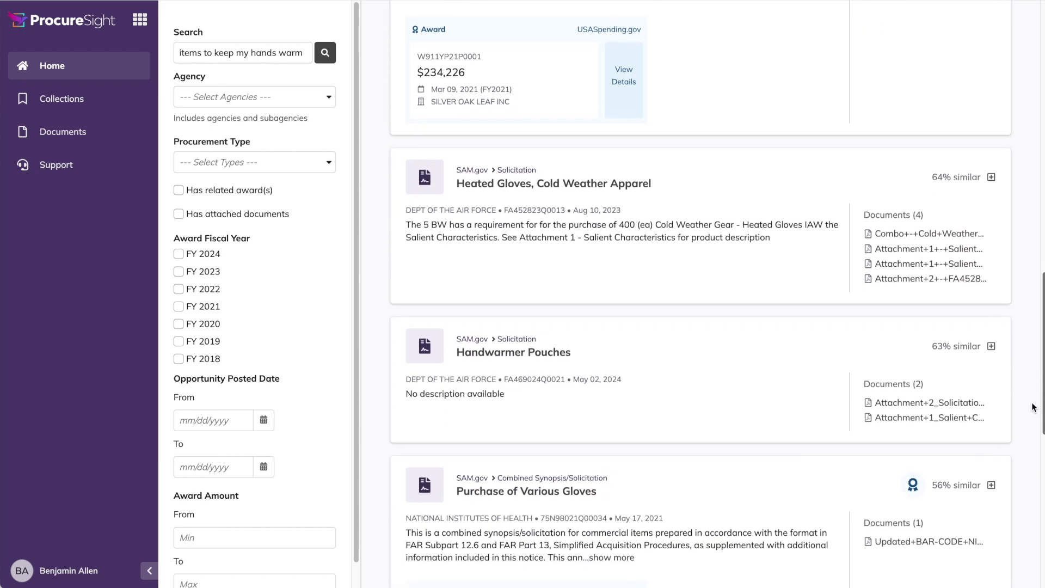
scroll(1031, 435, "down", 5)
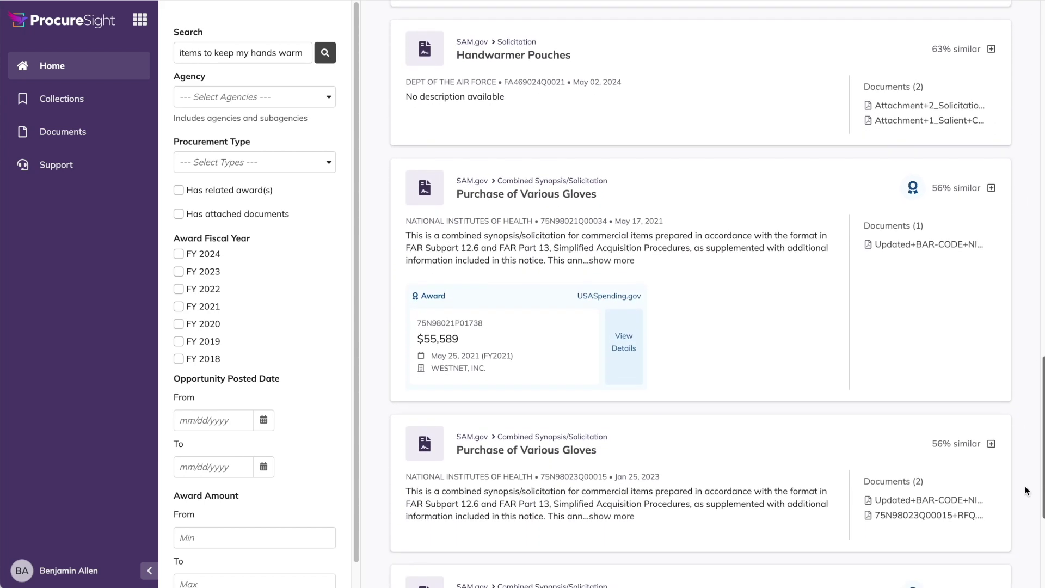
scroll(1024, 509, "down", 4)
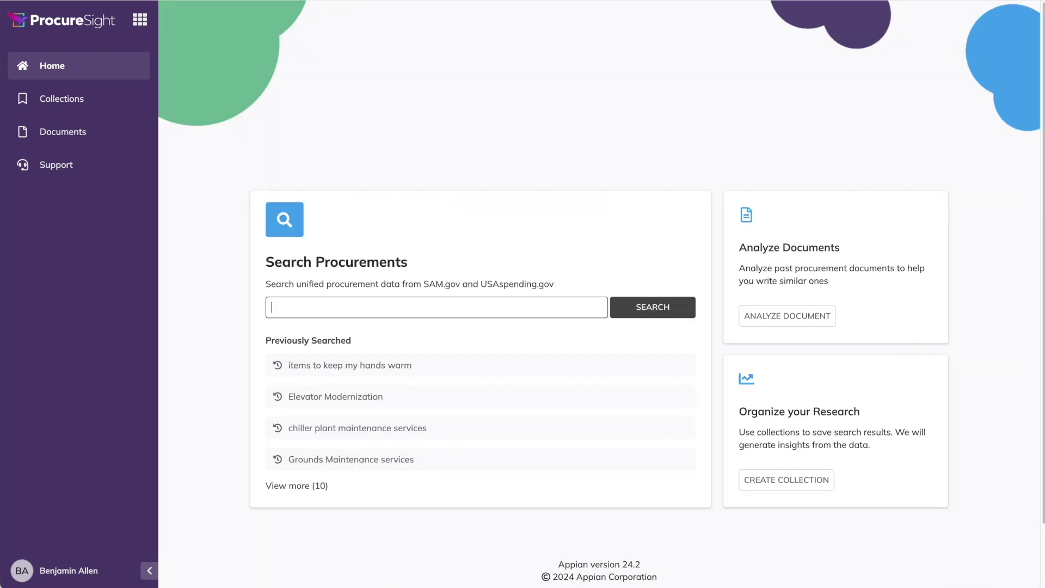
type("Courts Acoustic Paneling")
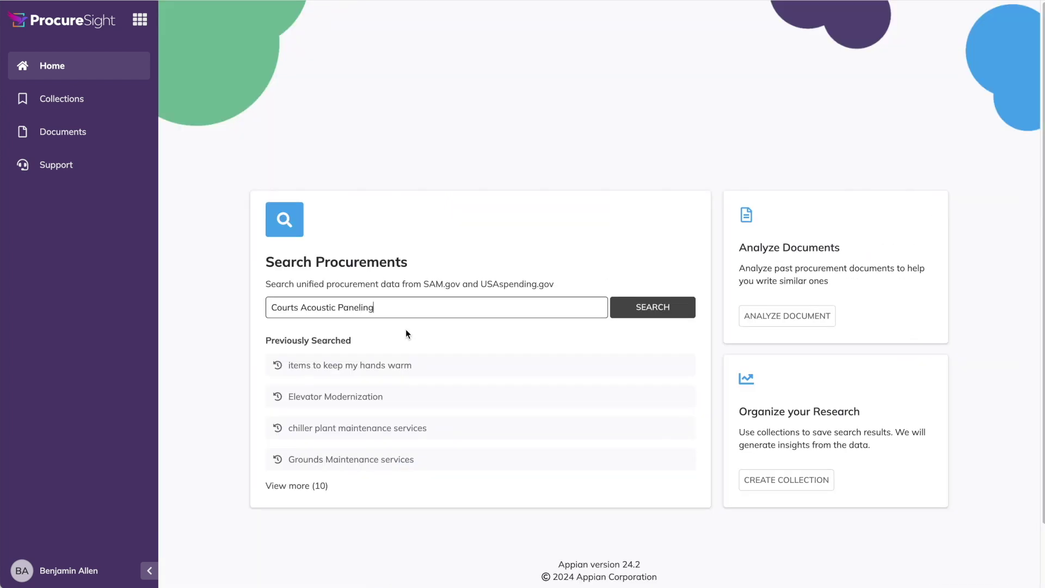
Step: Run the Courts Acoustic Paneling search and scroll through matches like Courtroom AV Solicitation
left_click(651, 310)
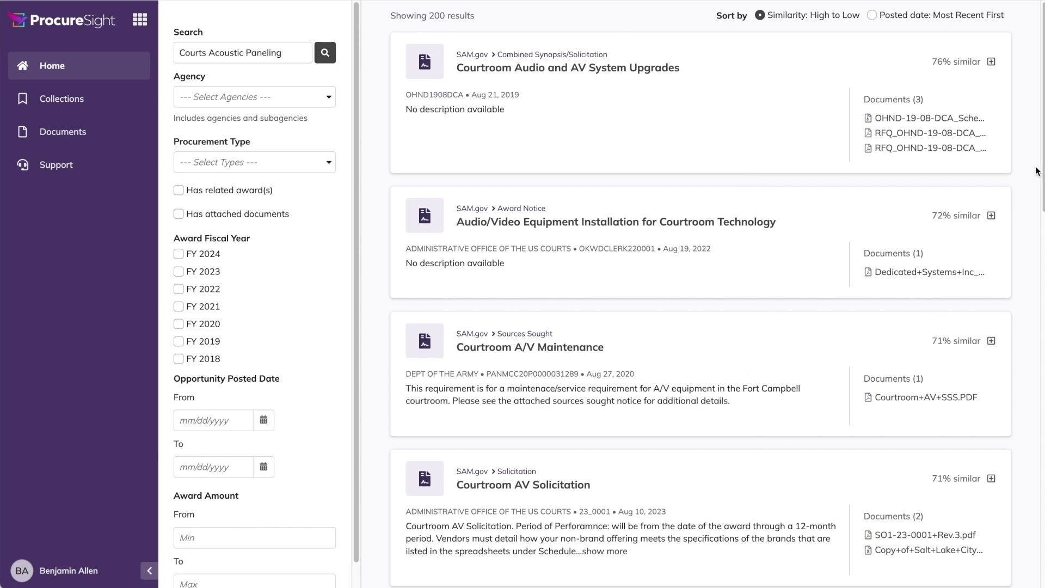
scroll(1040, 168, "down", 3)
scroll(701, 294, "down", 6)
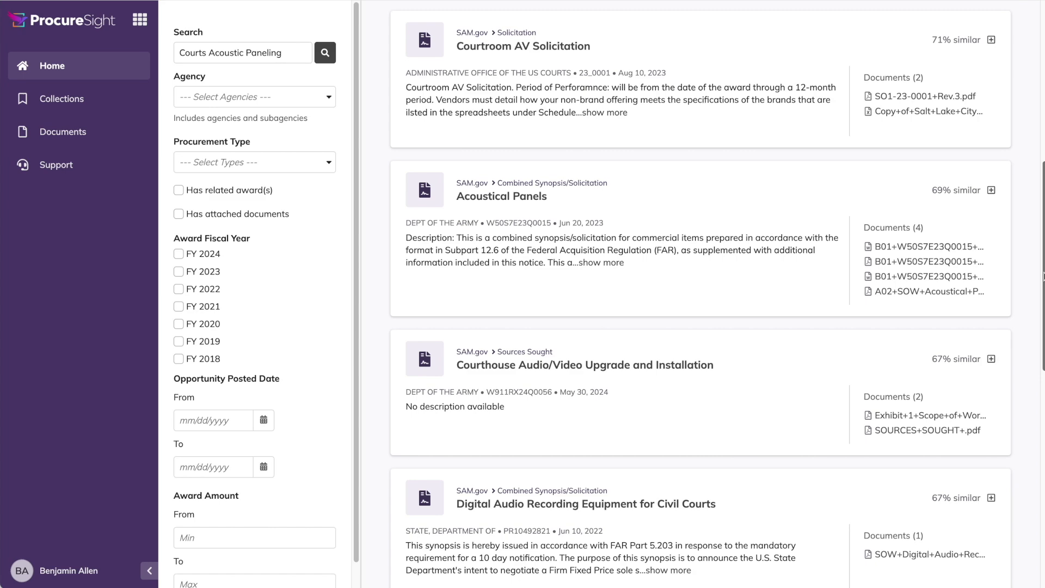
left_click_drag(1042, 277, 1032, 434)
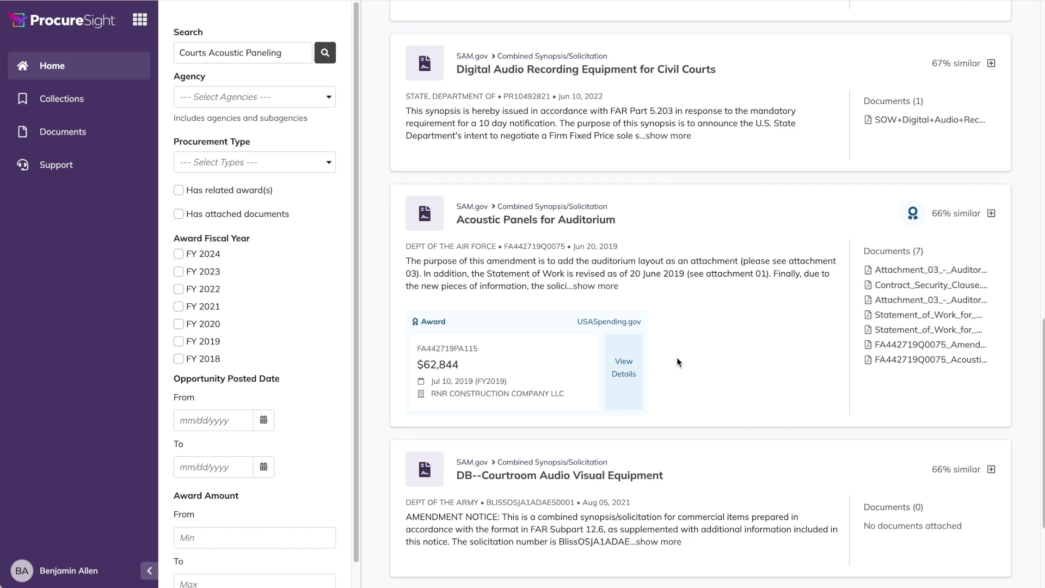
left_click(597, 225)
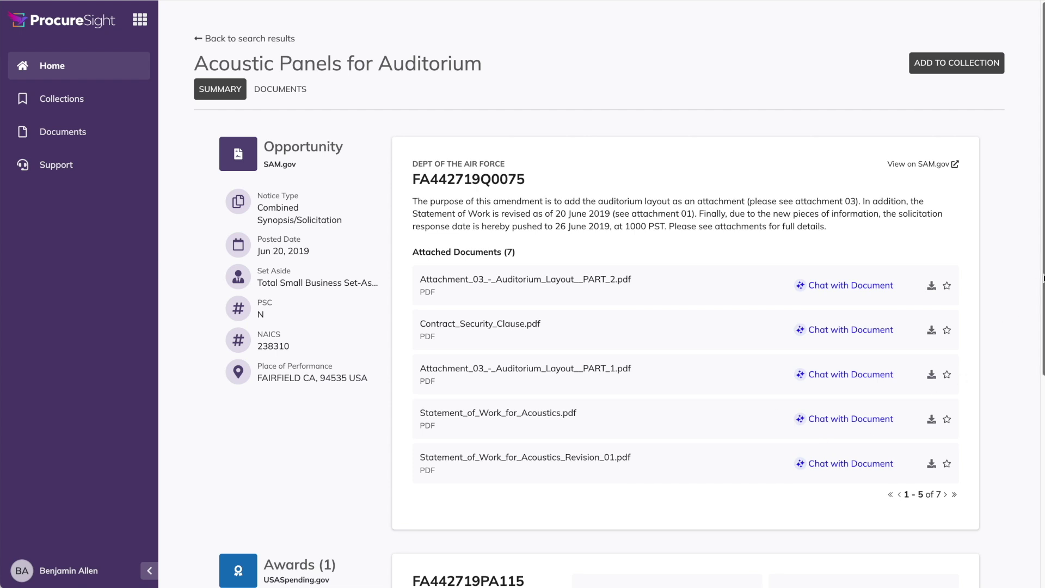
left_click_drag(1043, 278, 1044, 483)
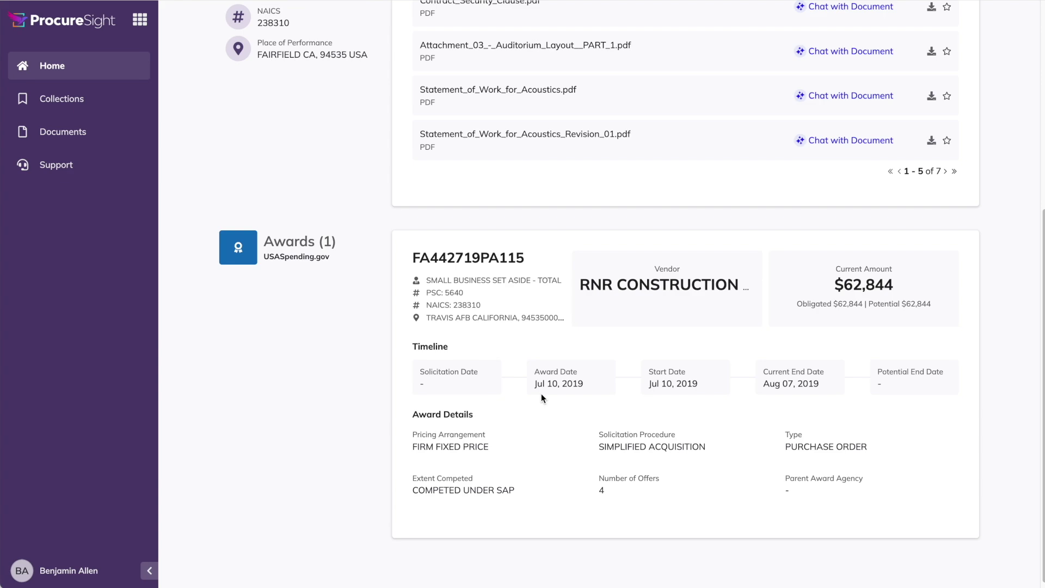
left_click_drag(1042, 389, 1031, 109)
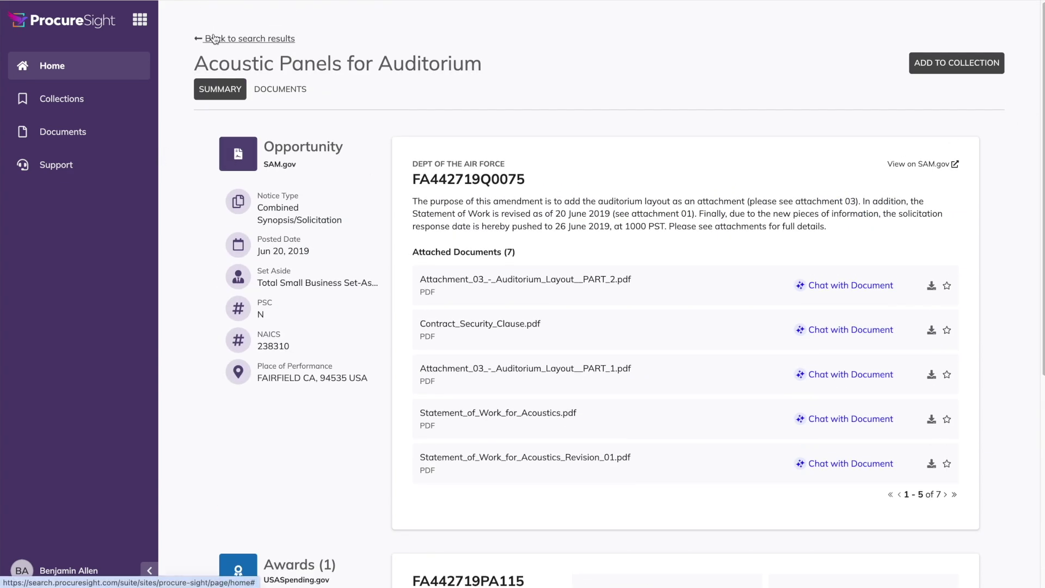
key("alt+Left")
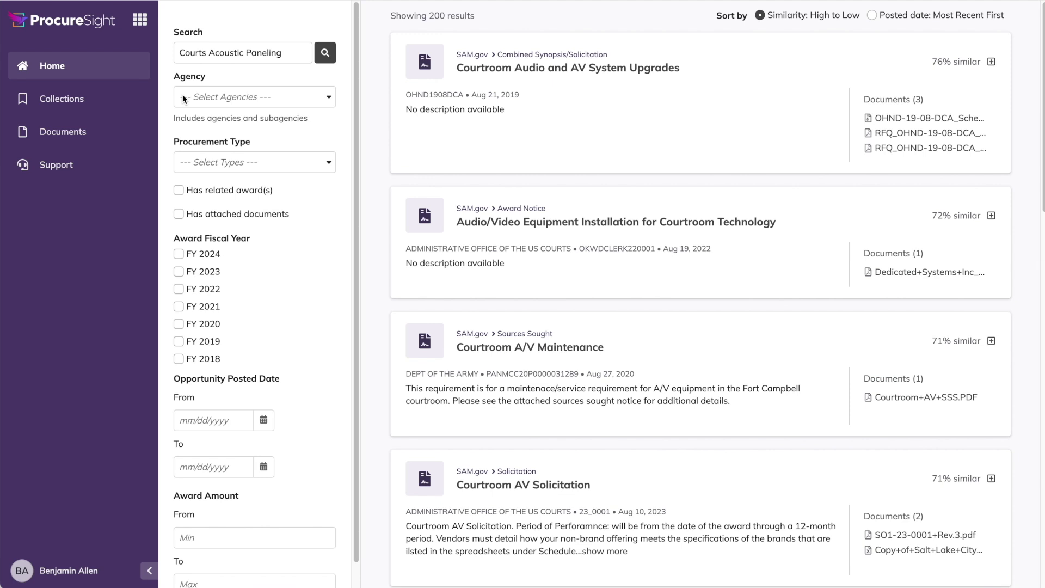
Step: Filter results to procurements with related awards and open Acoustic Wall Panels
left_click(238, 193)
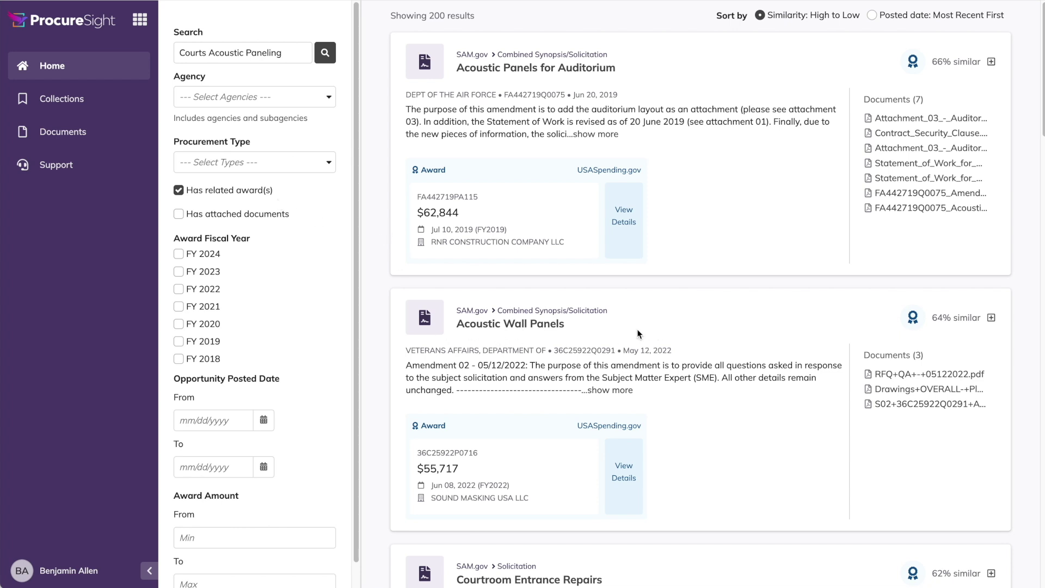
left_click(542, 327)
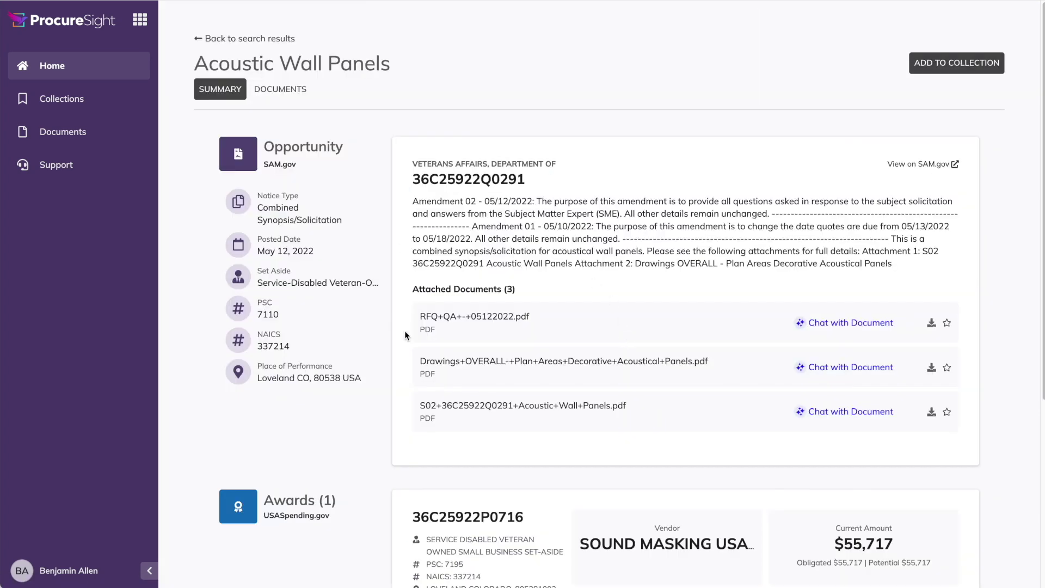
Step: Review the Acoustic Wall Panels award, then list its three attached documents
scroll(1040, 240, "down", 3)
scroll(718, 424, "down", 2)
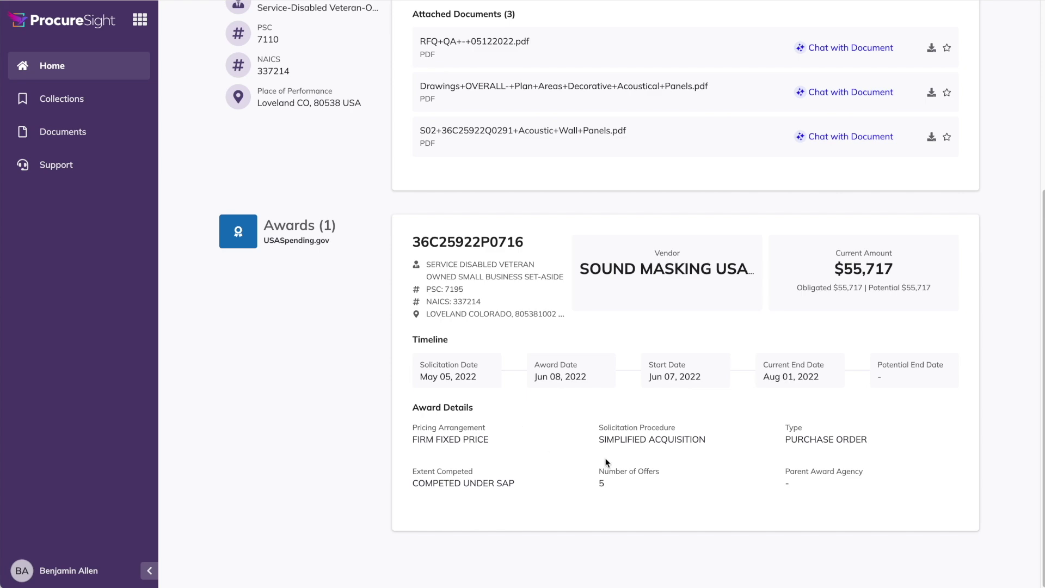
scroll(1025, 206, "up", 5)
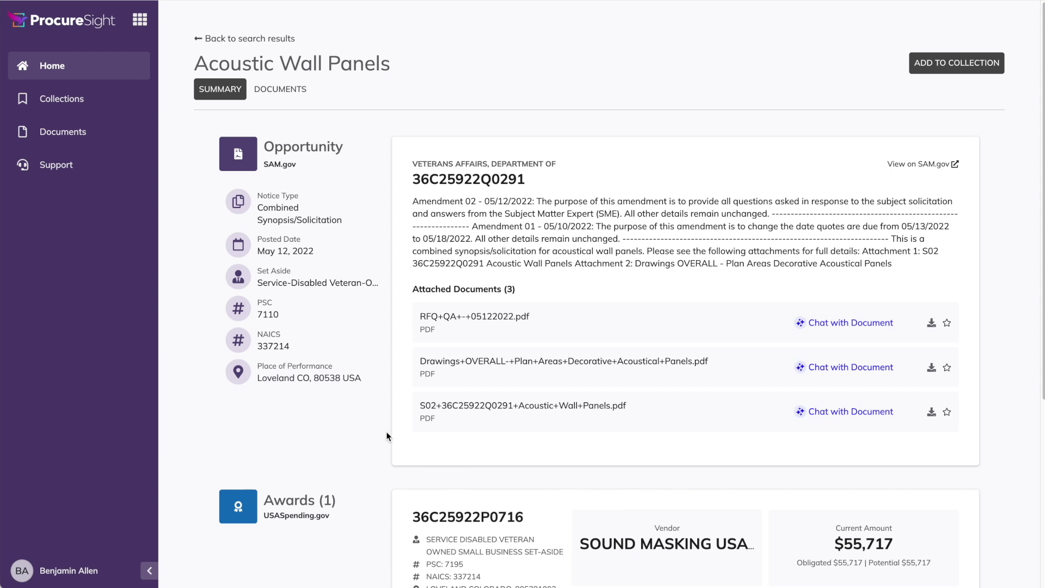
left_click(285, 91)
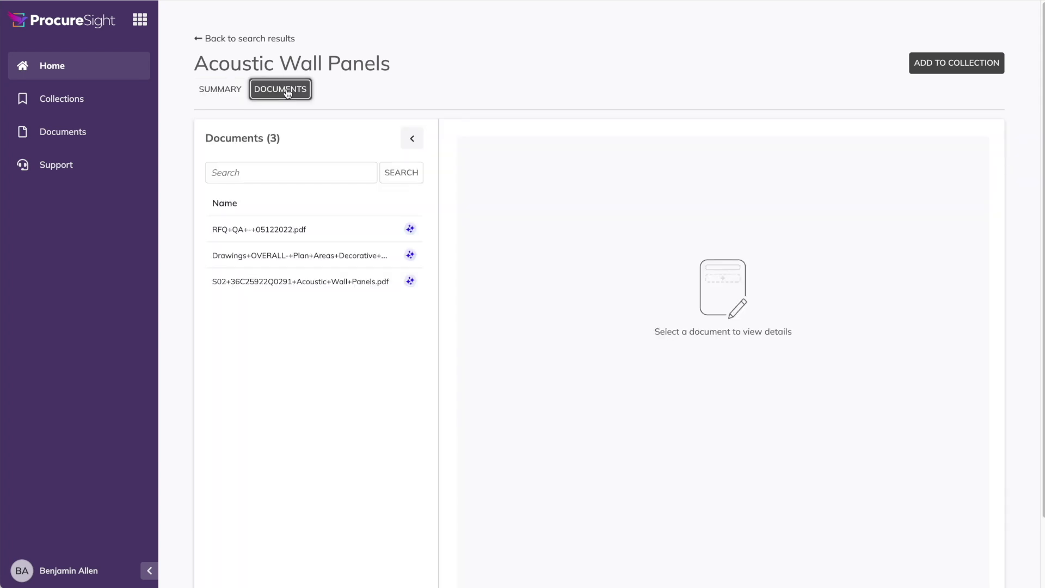
Step: Ask the AI Copilot about the S02 PDF: 'how will sound absorption be measured', and expand Source 1
left_click(267, 281)
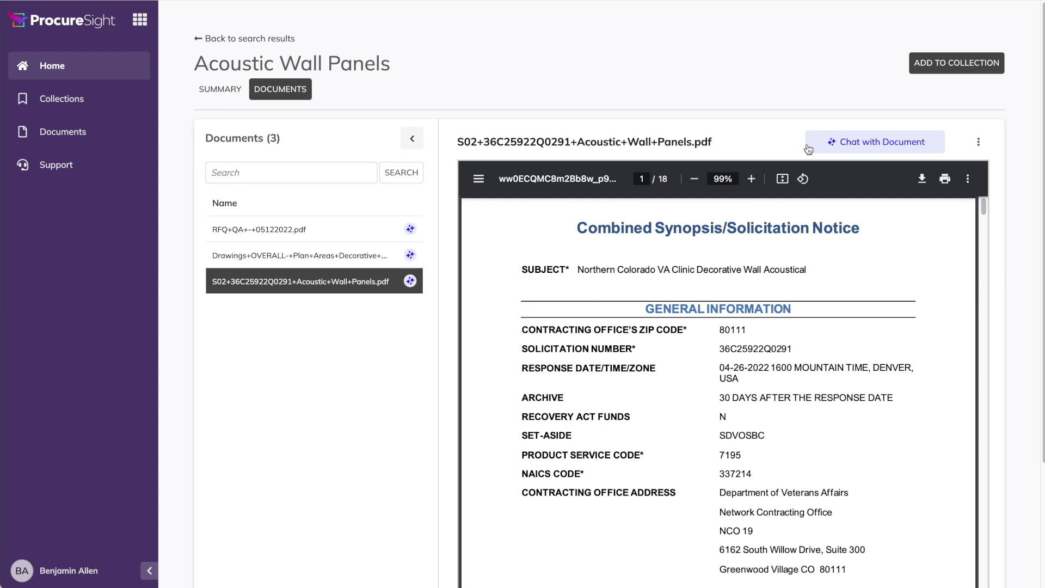
left_click(847, 144)
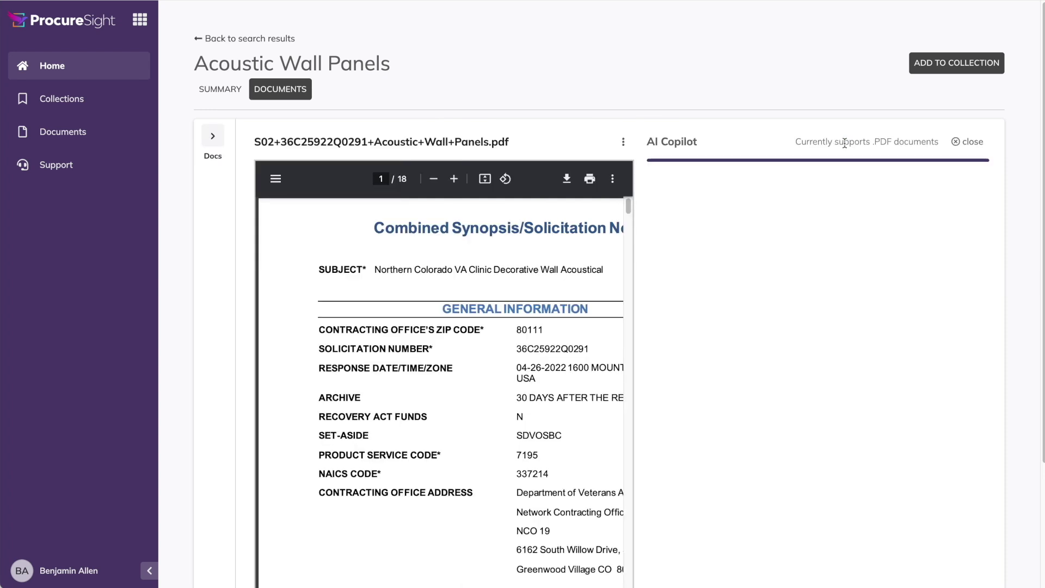
left_click(816, 513)
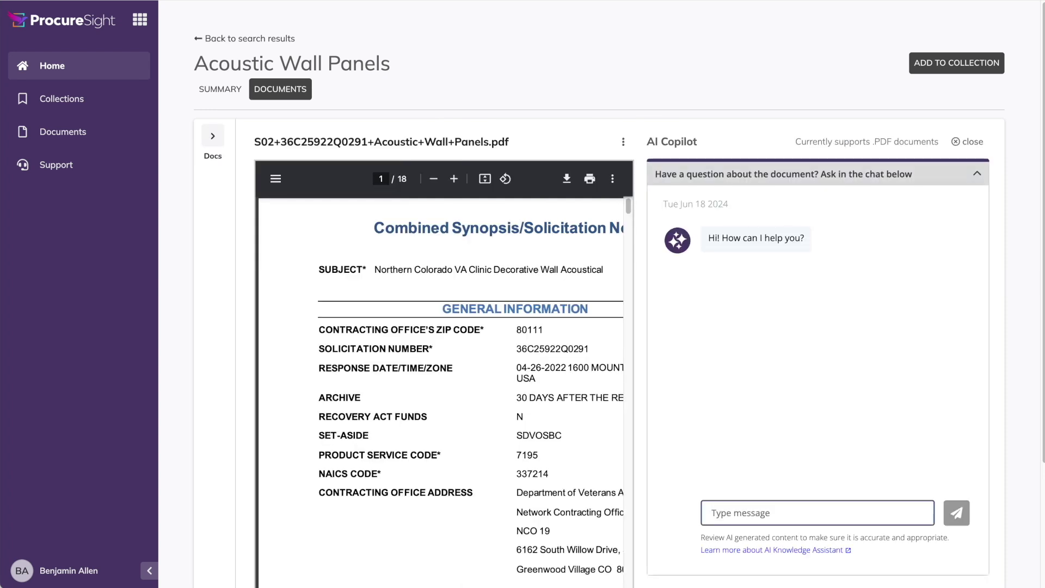
type("how will sound ")
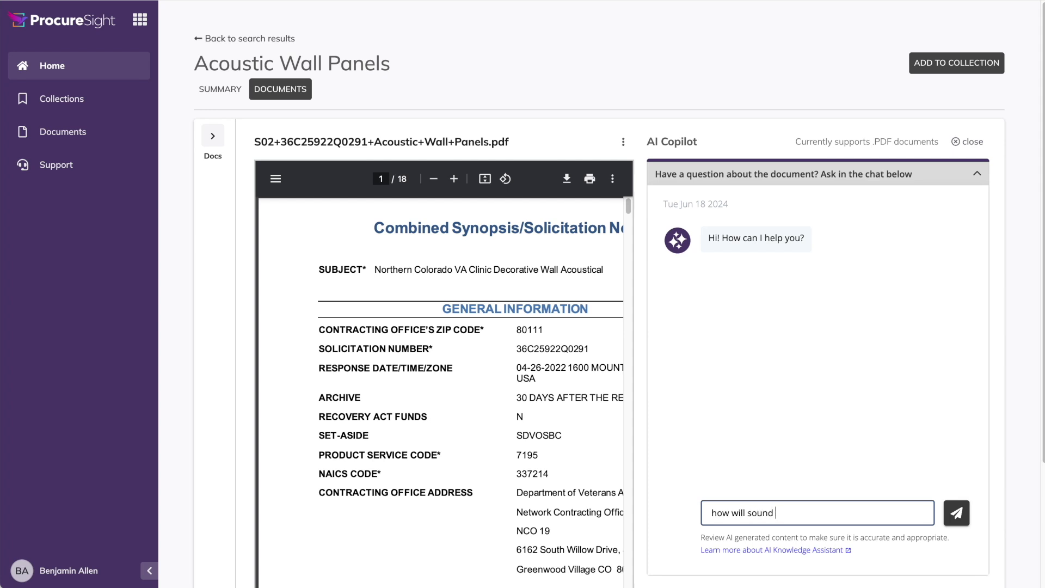
type("absorption be measured?")
left_click(957, 513)
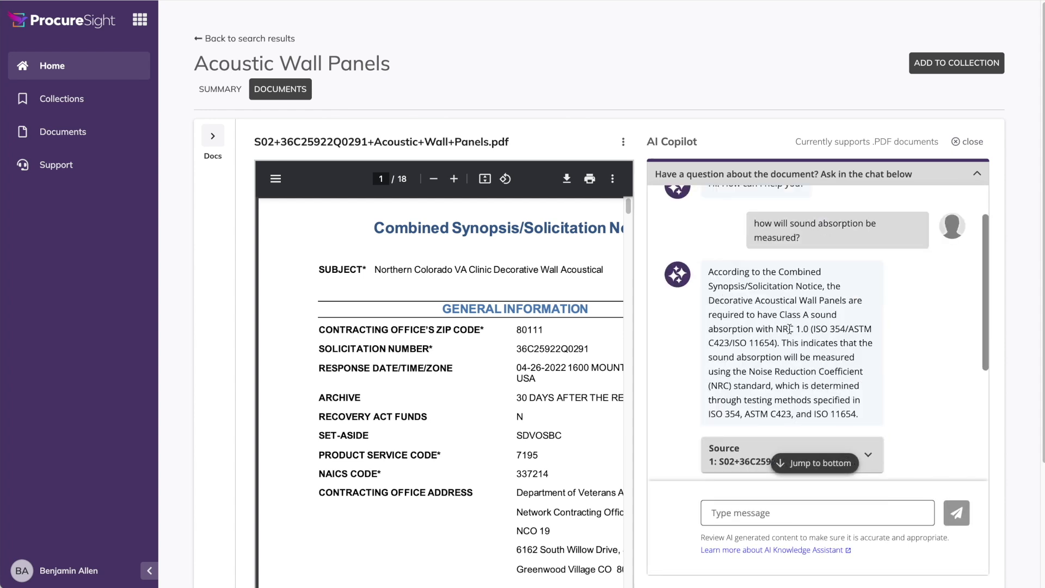
scroll(861, 386, "down", 1)
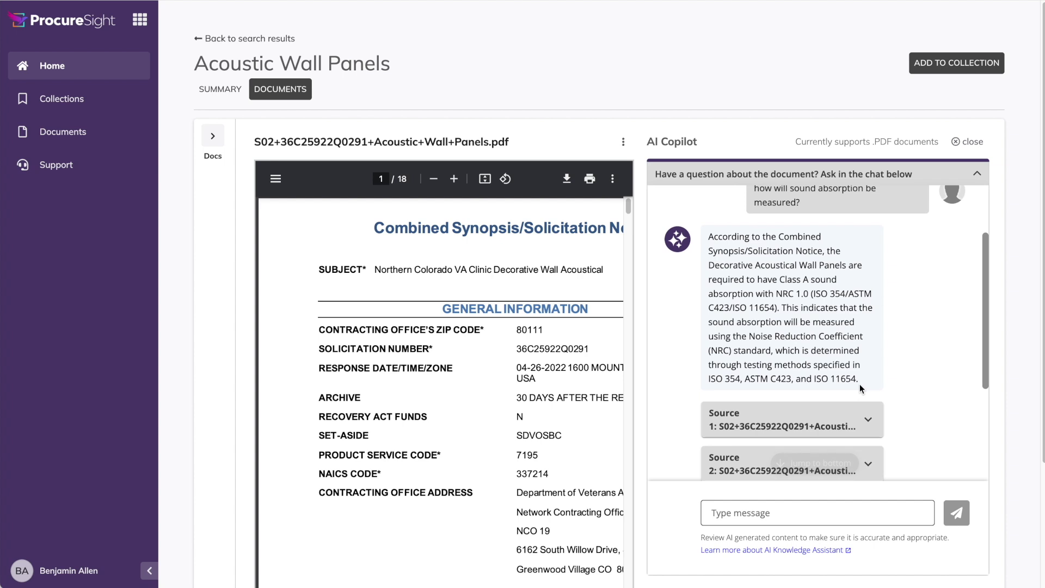
left_click(877, 425)
Step: Jump the solicitation PDF to page 7
scroll(867, 413, "down", 4)
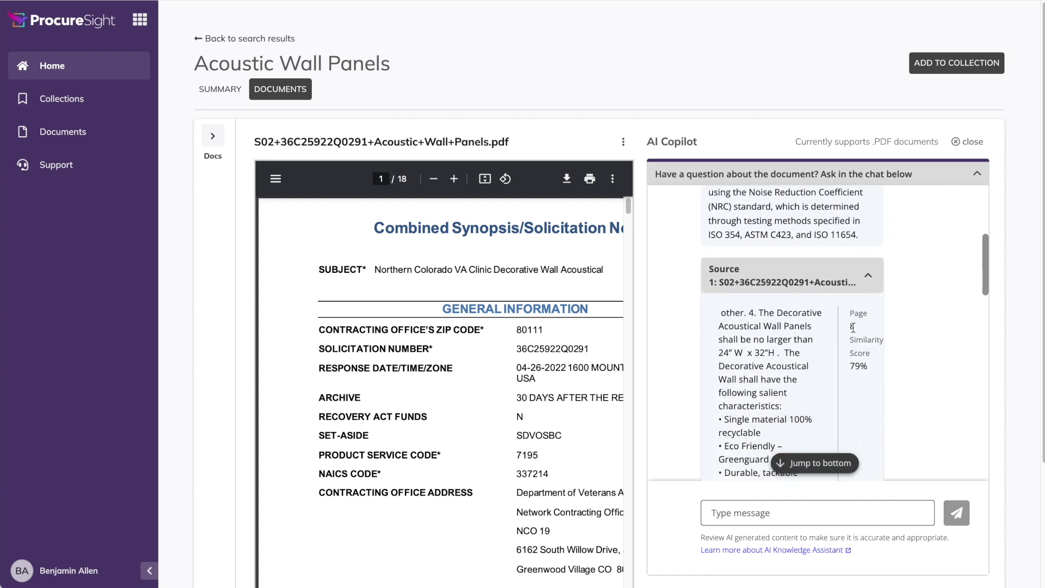
scroll(817, 381, "down", 8)
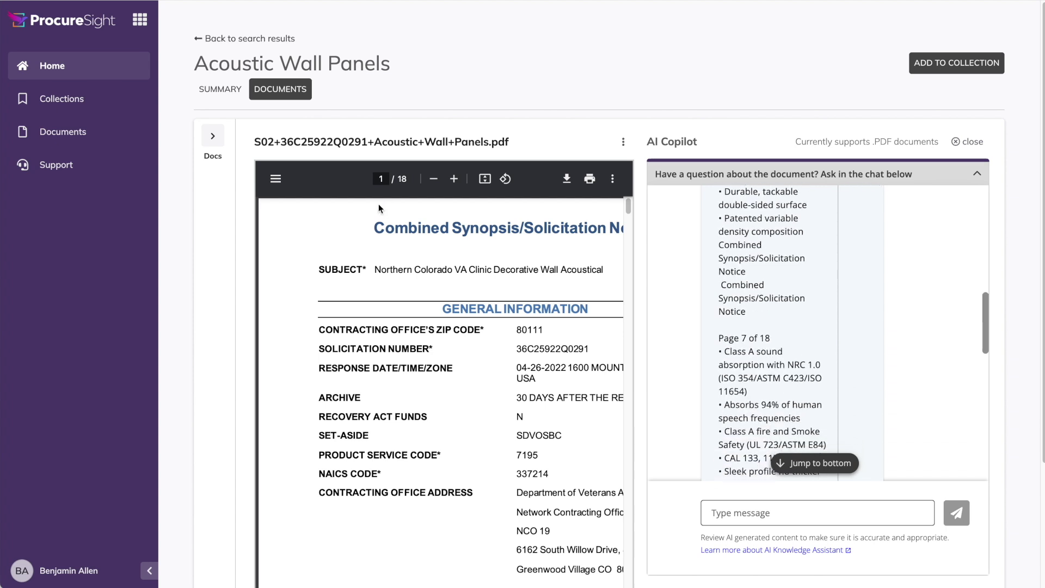
left_click(379, 179)
type("7")
key("Return")
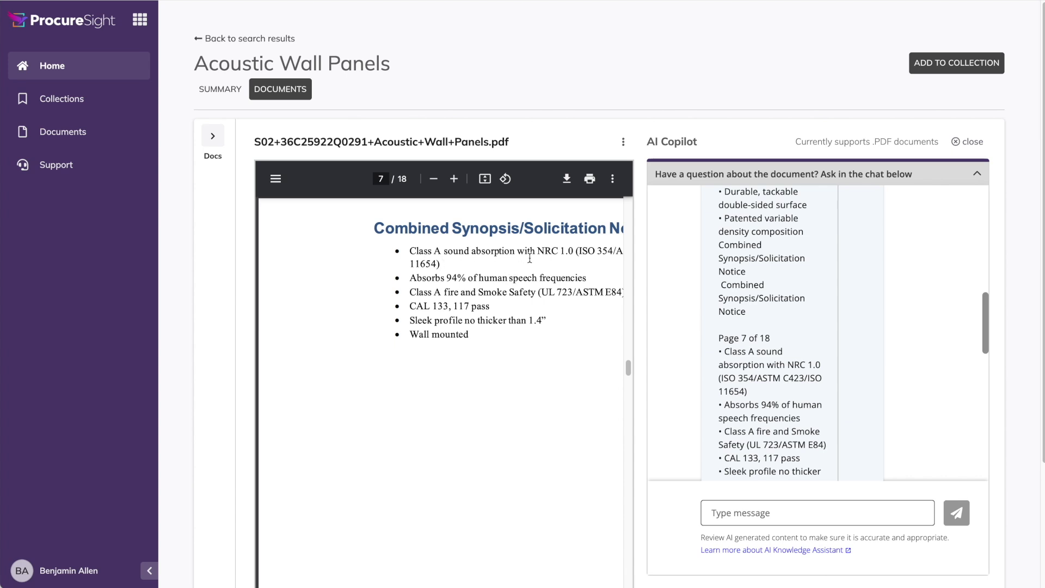
left_click(748, 513)
Step: Ask the AI Copilot 'any eco requirements?' and review its first cited source
type("any eco requirements?")
left_click(953, 516)
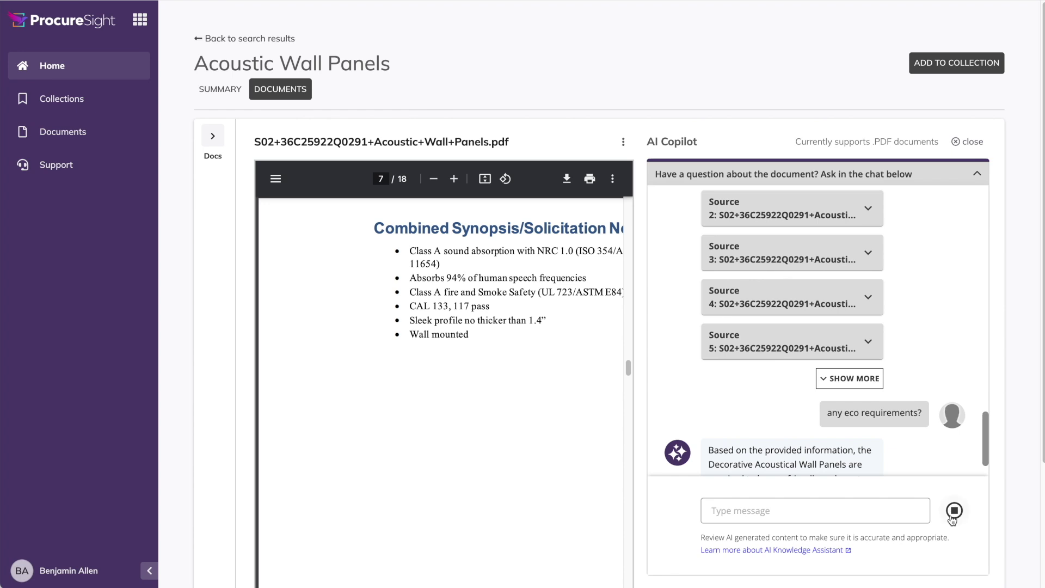
scroll(800, 370, "down", 4)
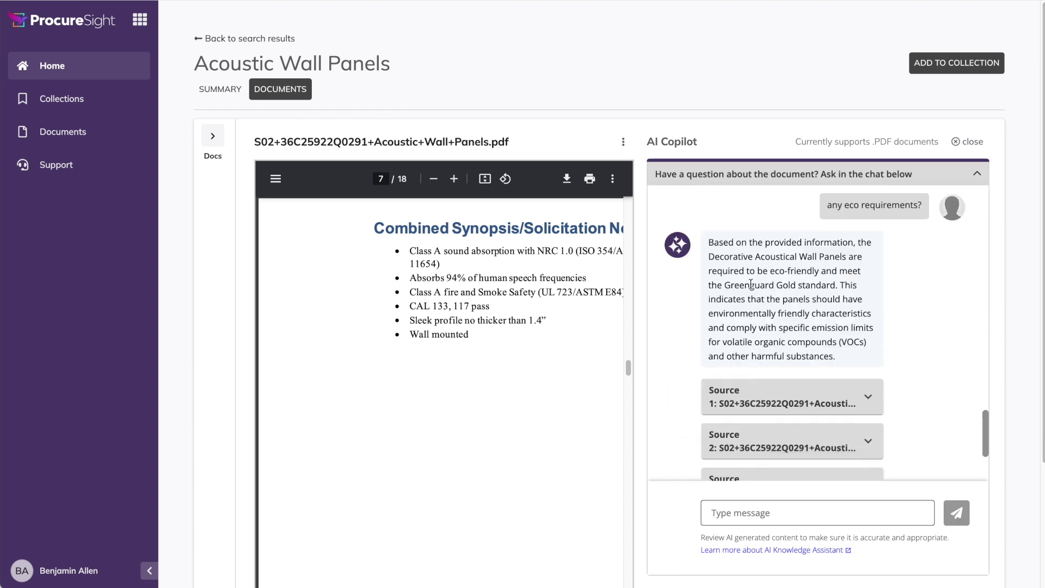
left_click(869, 401)
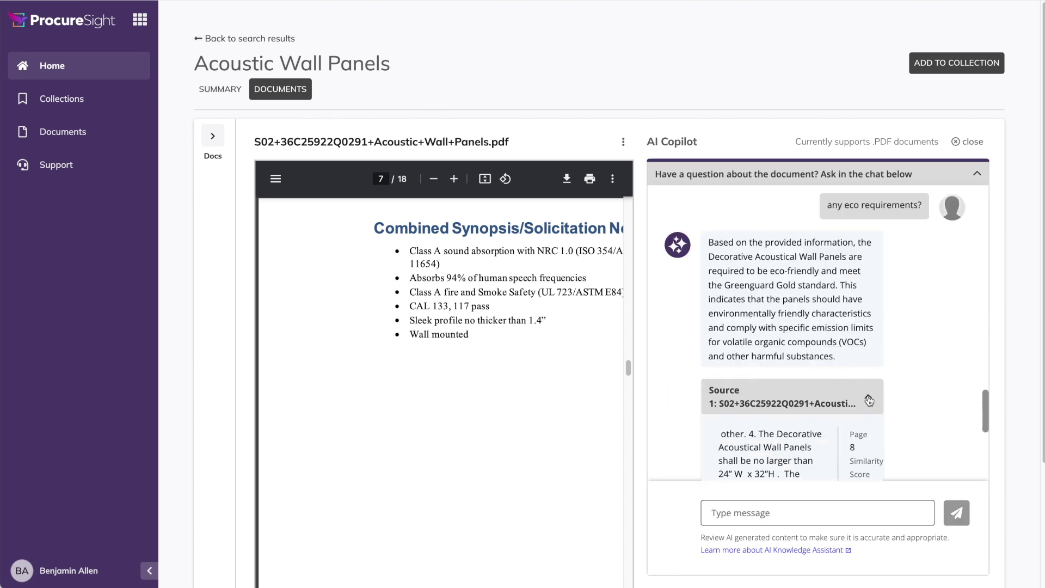
scroll(838, 409, "down", 3)
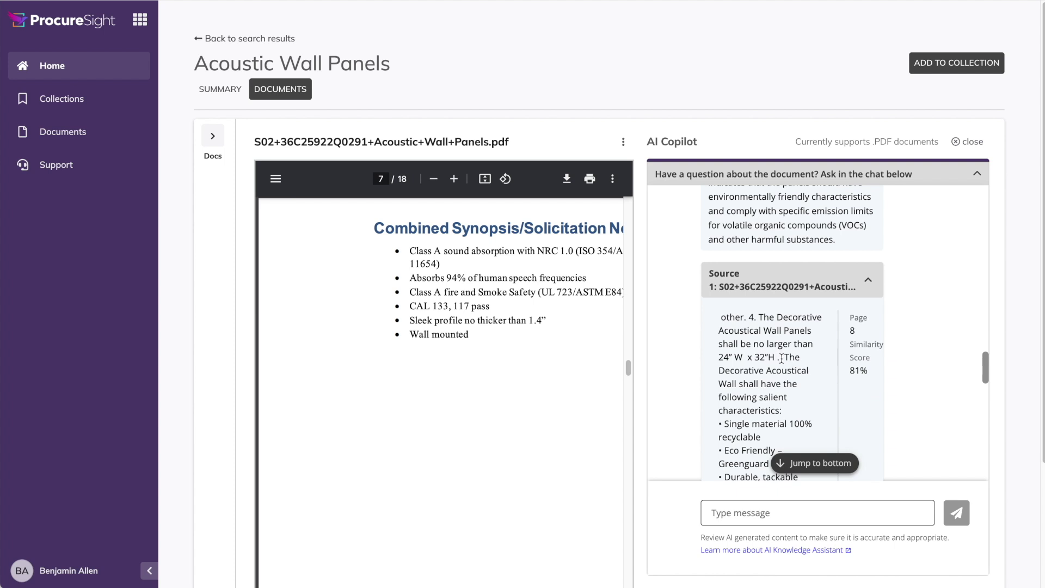
scroll(813, 400, "down", 1)
scroll(813, 400, "down", 3)
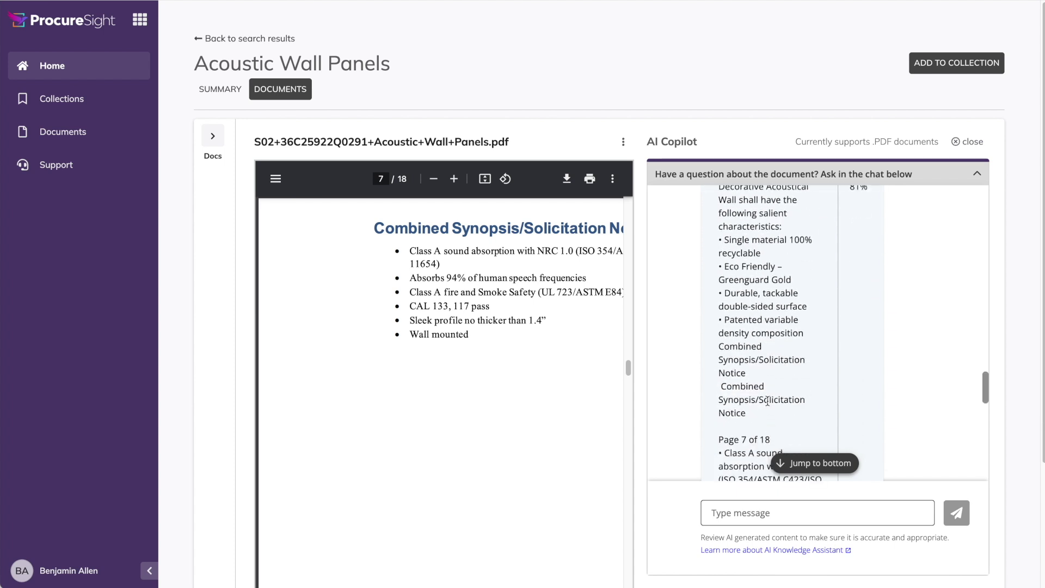
scroll(777, 396, "up", 3)
scroll(778, 396, "up", 3)
left_click(869, 443)
scroll(817, 381, "up", 3)
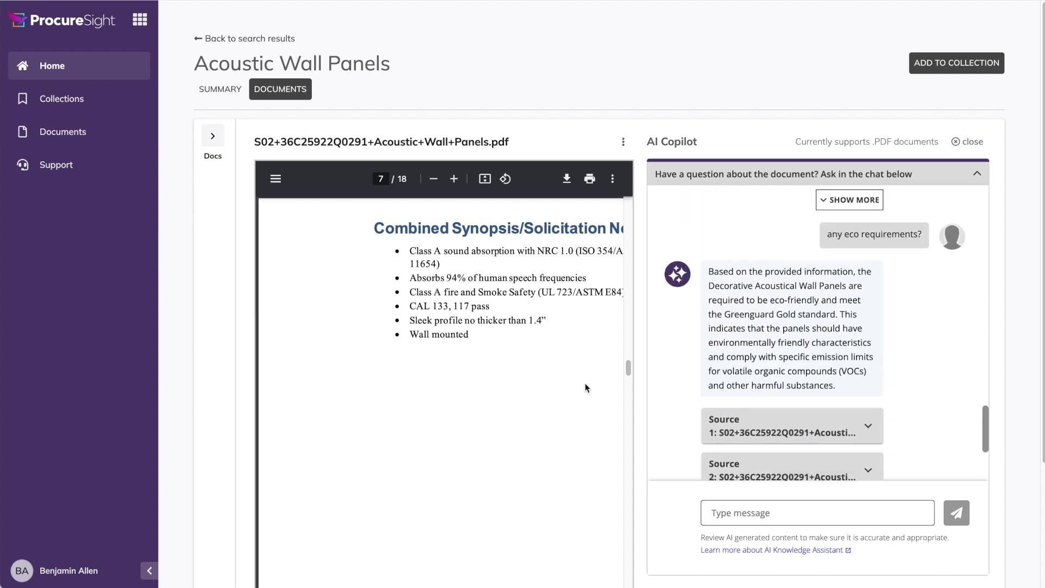
Step: Ask 'any fire resistance requirements?', then return to the Home page
left_click(740, 512)
type("any fire re")
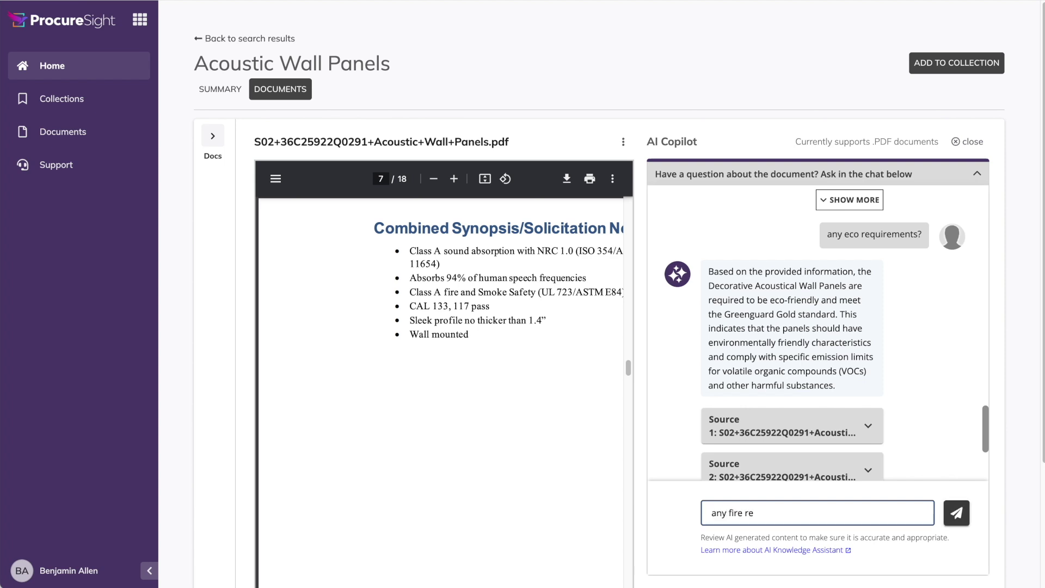
type("sistance requirements?")
left_click(948, 514)
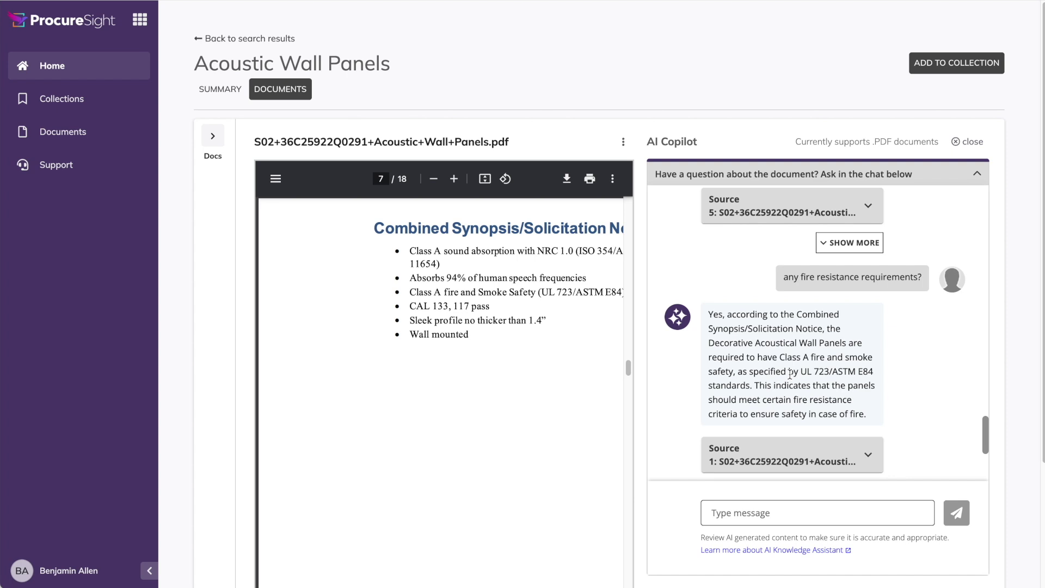
left_click(48, 67)
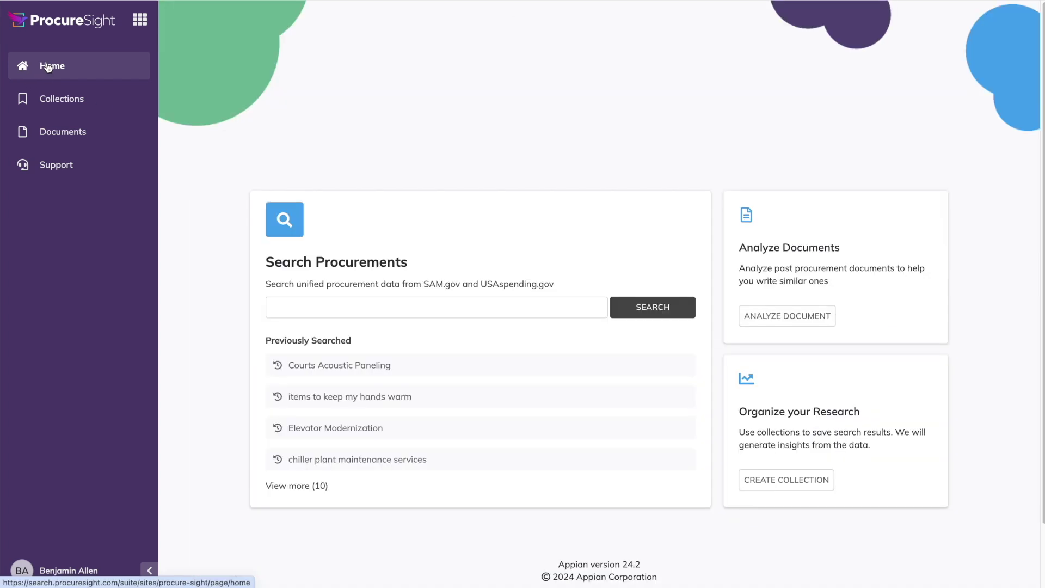
Step: Search procurements for 'Web Conference Tool' and scroll through the 200 results
type("Web Confe")
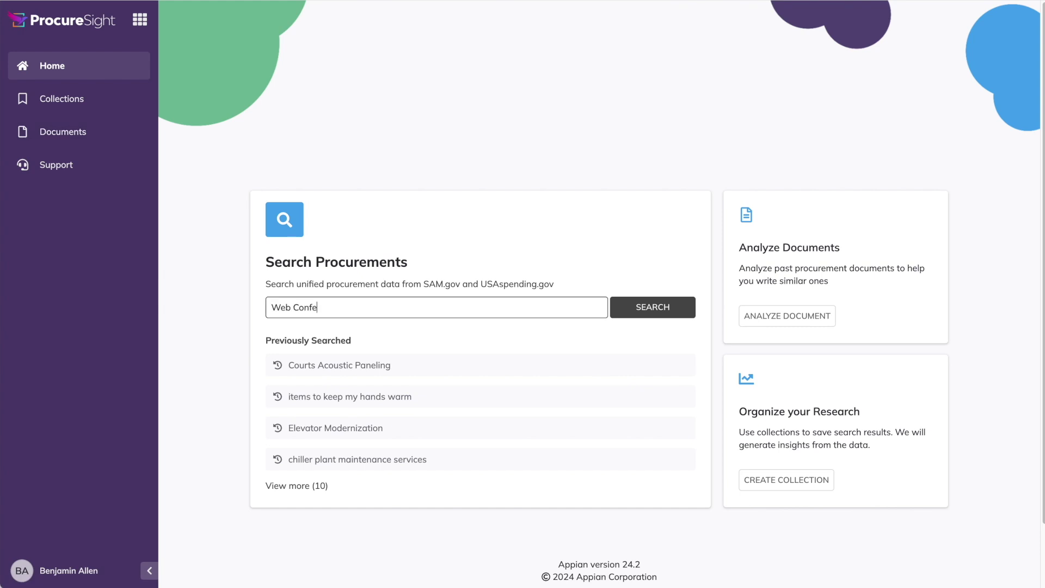
type("rence Tool")
left_click(636, 309)
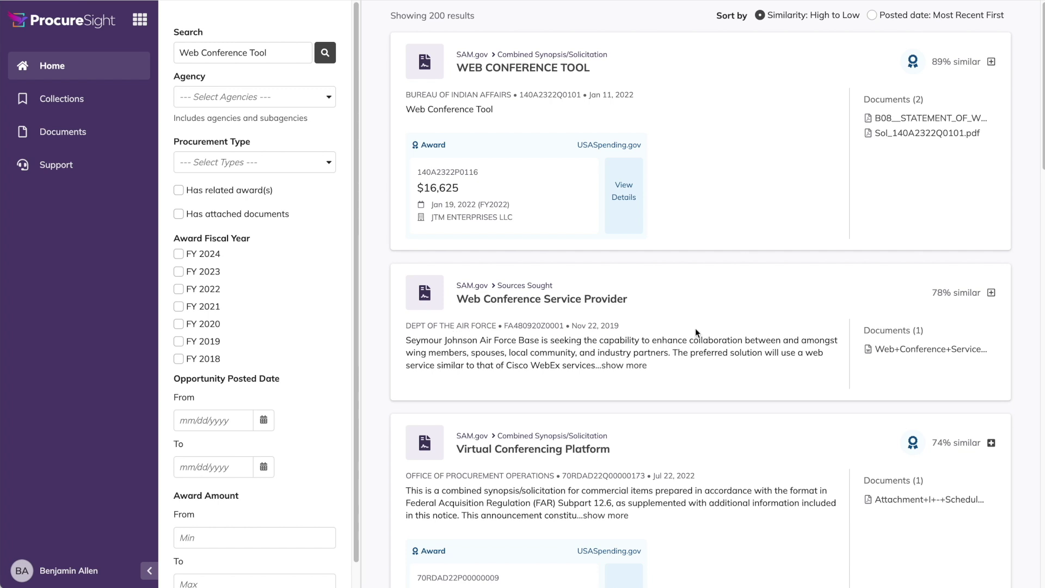
scroll(1043, 90, "down", 2)
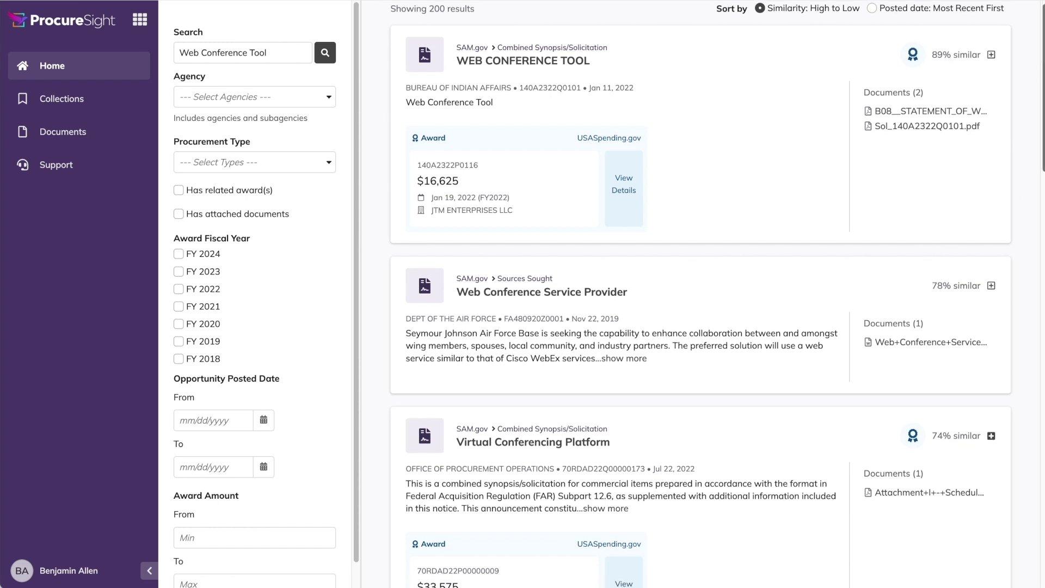
left_click_drag(1043, 90, 1040, 65)
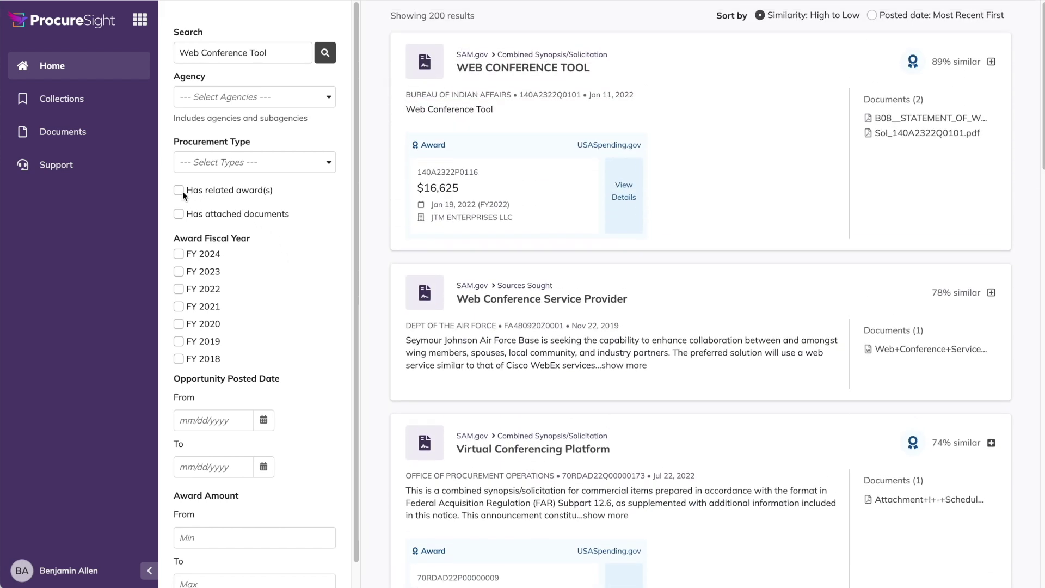
Step: Add the 'Has attached documents' filter, browsing the Agency list without choosing one
left_click(193, 214)
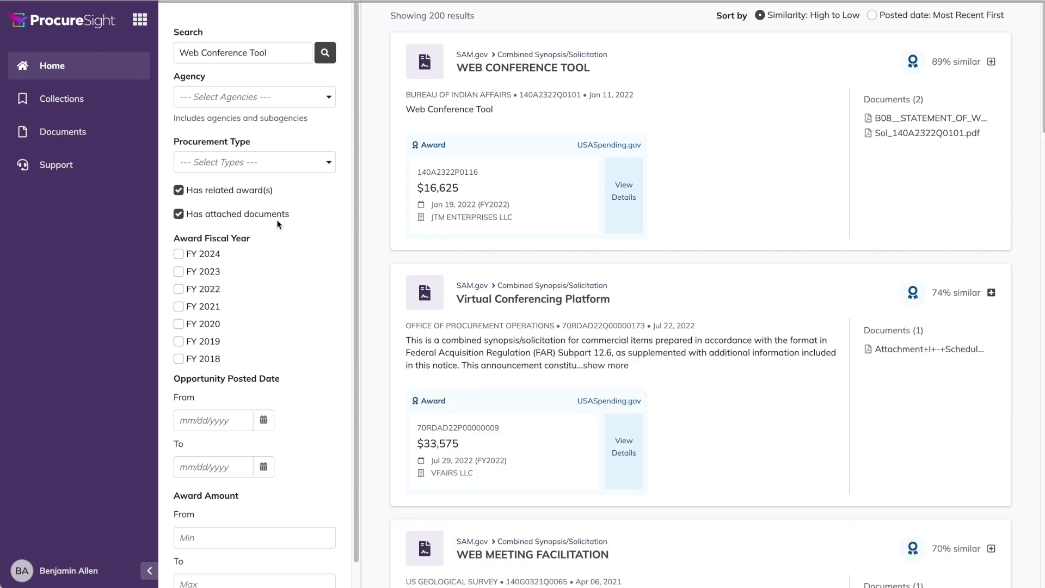
left_click(330, 98)
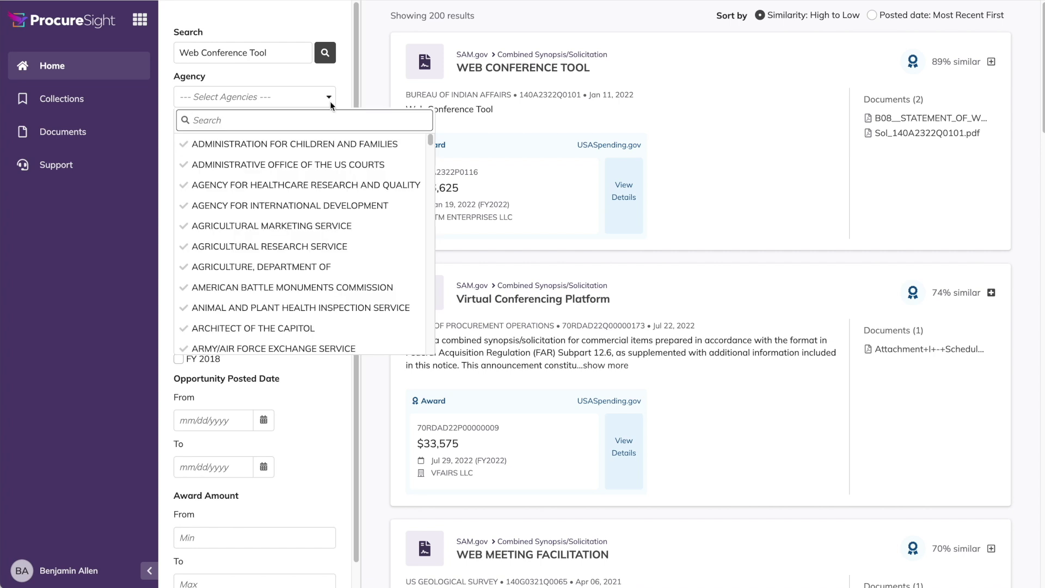
left_click(330, 99)
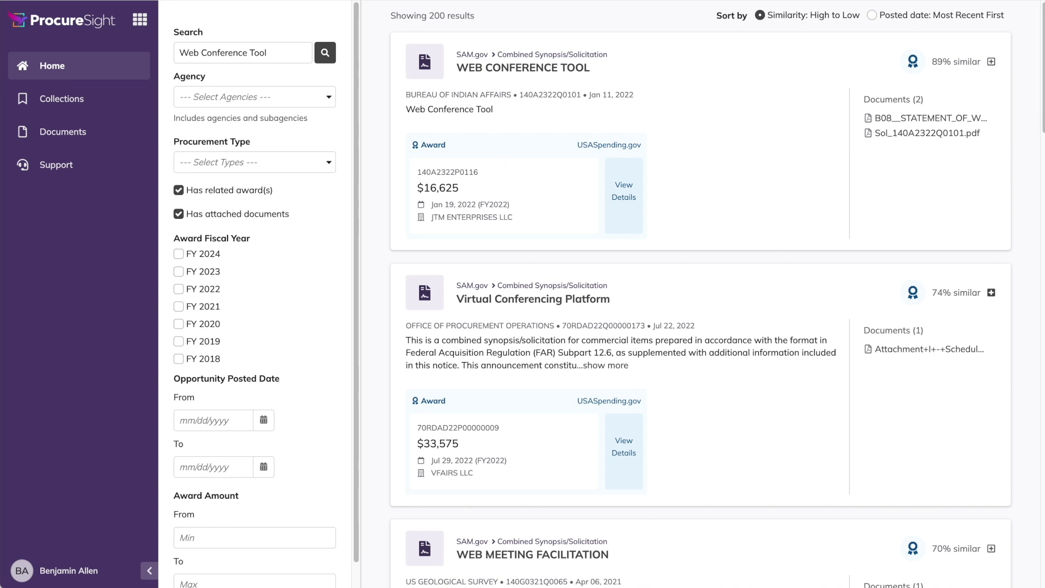
scroll(1038, 170, "down", 4)
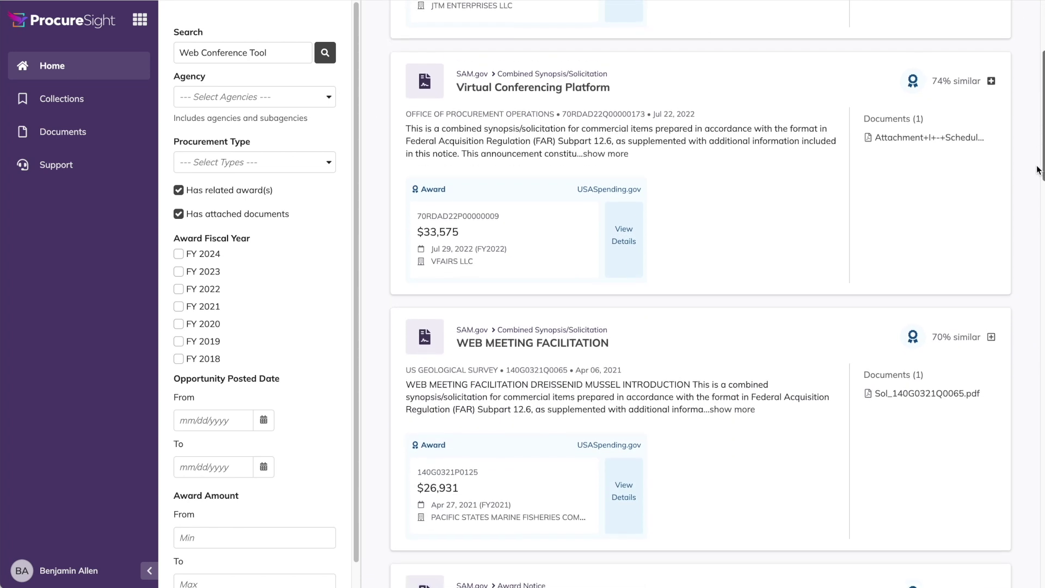
scroll(1038, 170, "down", 3)
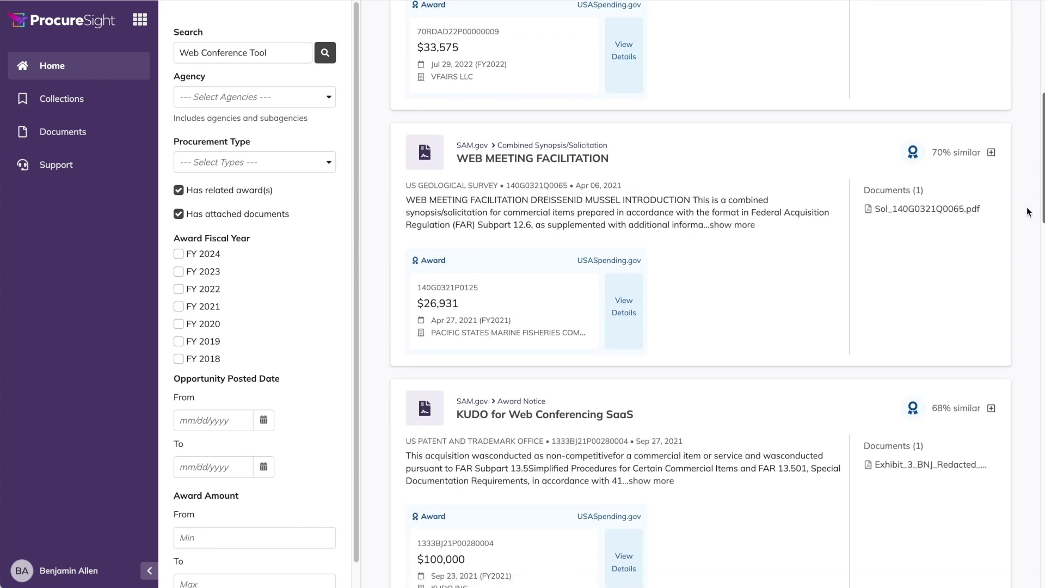
scroll(1029, 212, "up", 7)
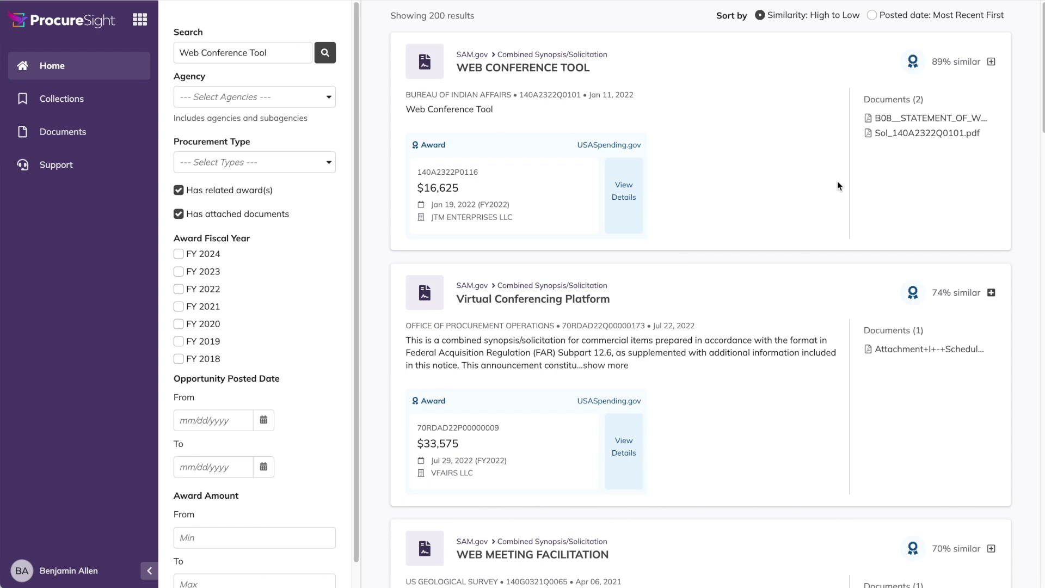
Step: Add the WEB CONFERENCE TOOL result to the Web Conference Software collection
left_click(991, 62)
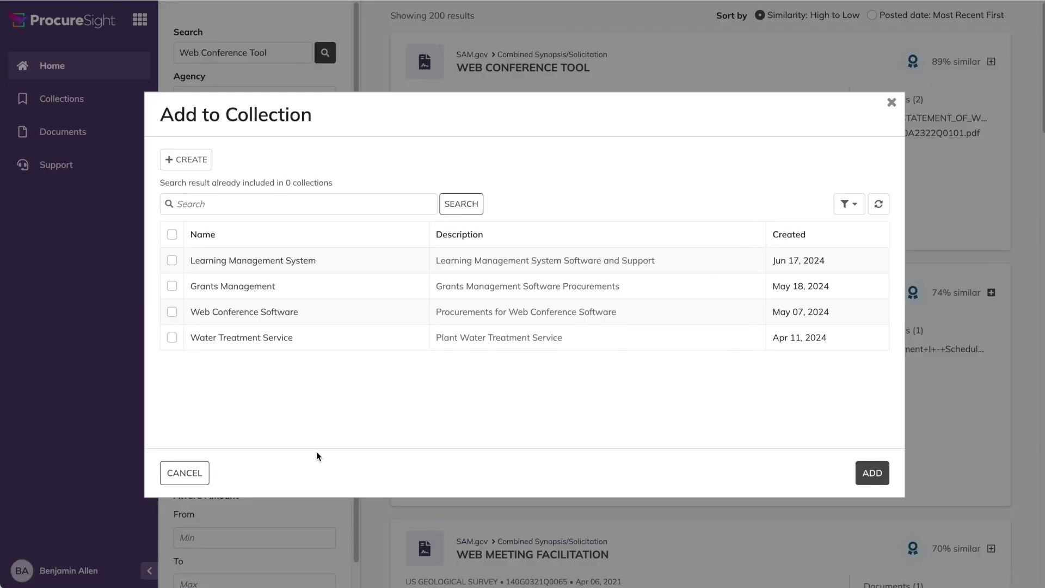
left_click(172, 312)
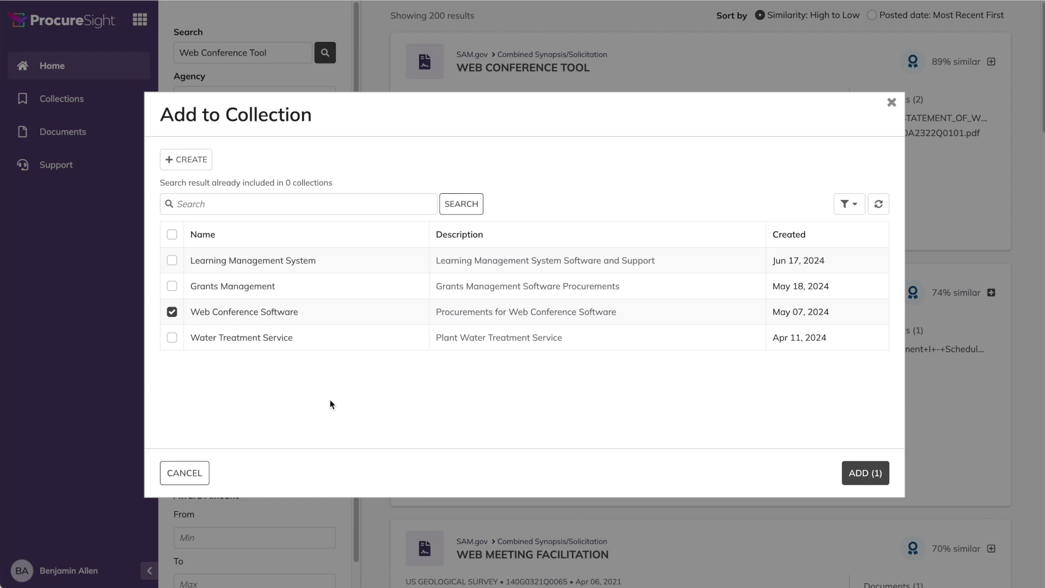
left_click(866, 473)
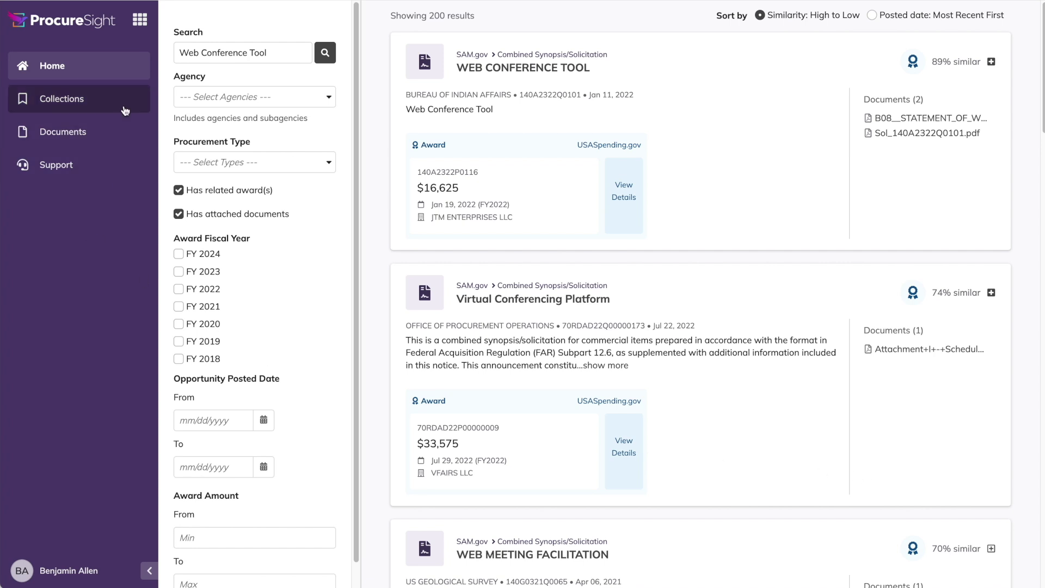
left_click(89, 107)
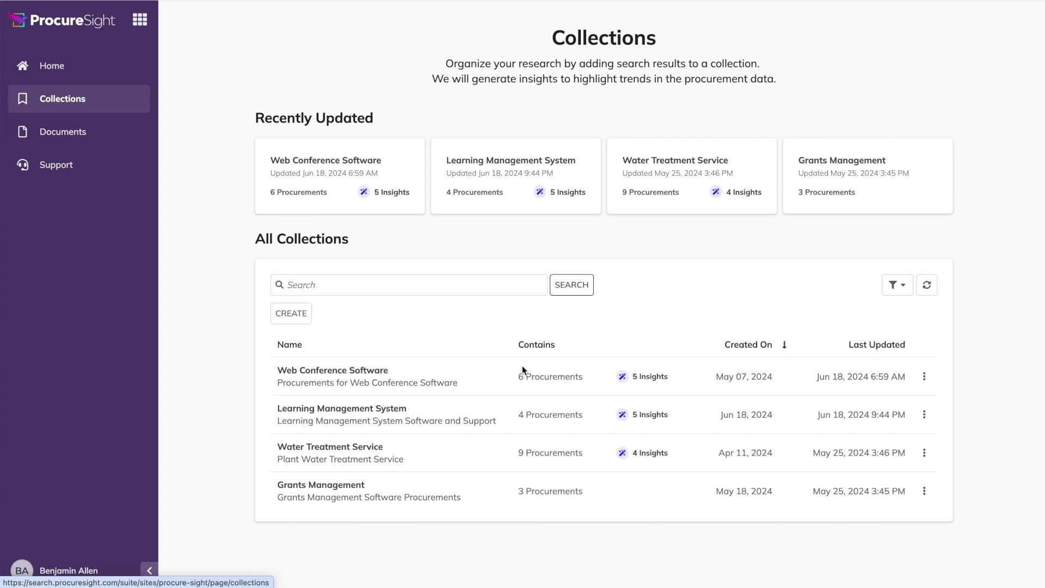
Step: Browse the Web Conference Software collection and open KUDO for Web Conferencing SaaS
left_click(368, 375)
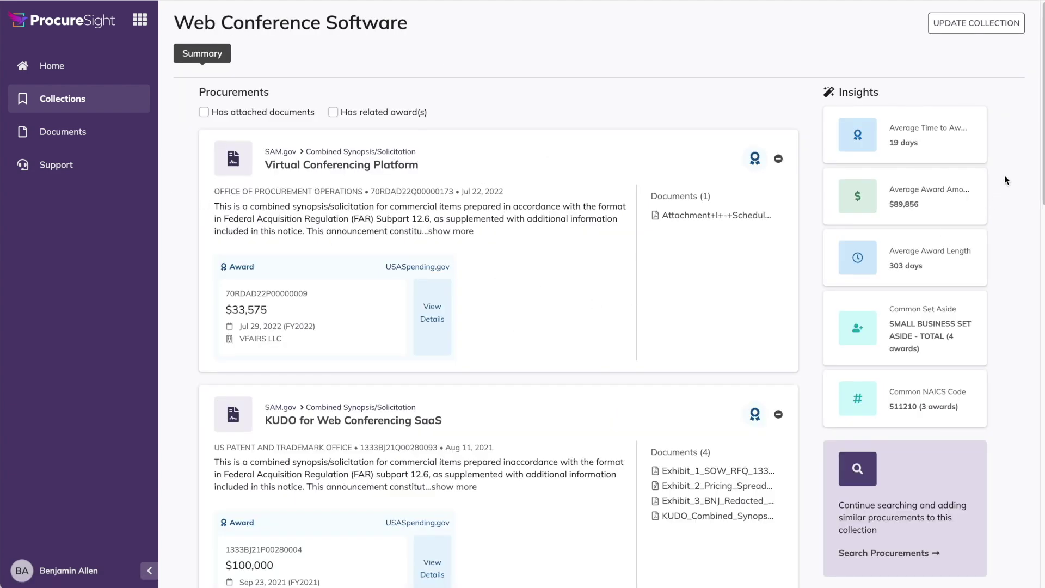
left_click_drag(1042, 163, 1039, 119)
scroll(985, 410, "down", 3)
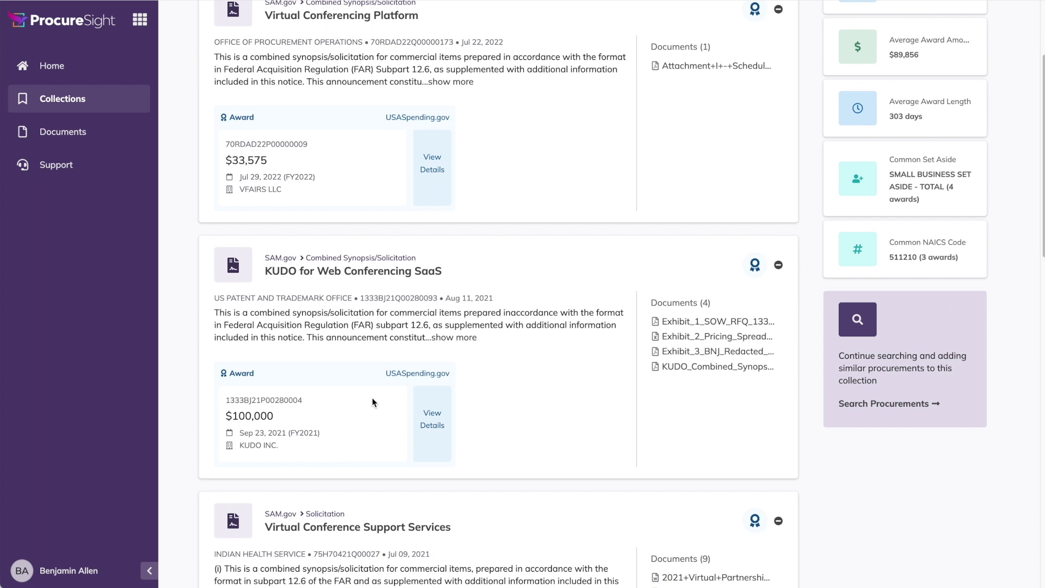
left_click(507, 285)
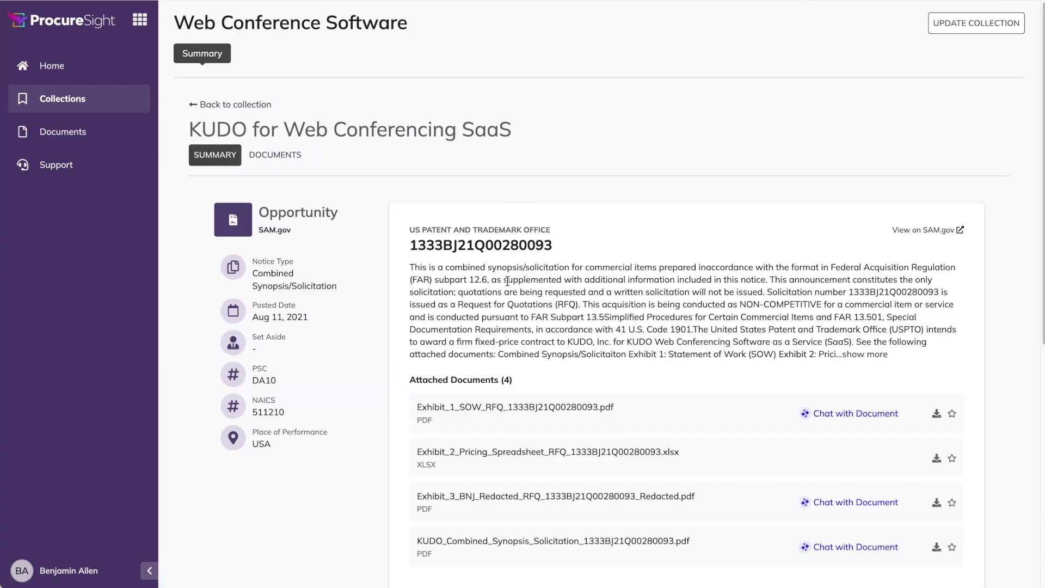
Step: Open the KUDO procurement's Exhibit_1_SOW_RFQ_1333BJ21Q00280093.pdf document
left_click(274, 155)
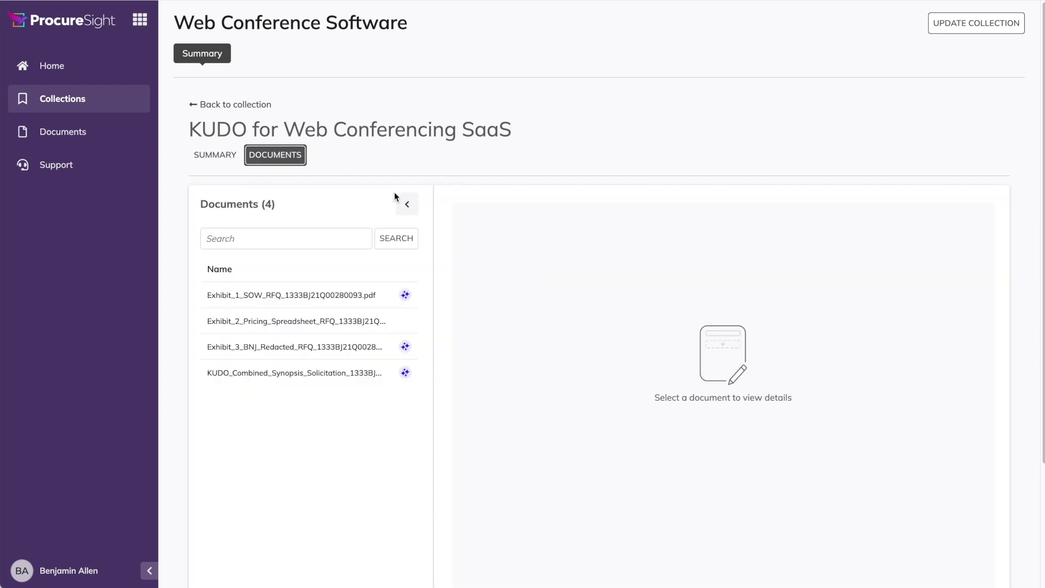
left_click(308, 293)
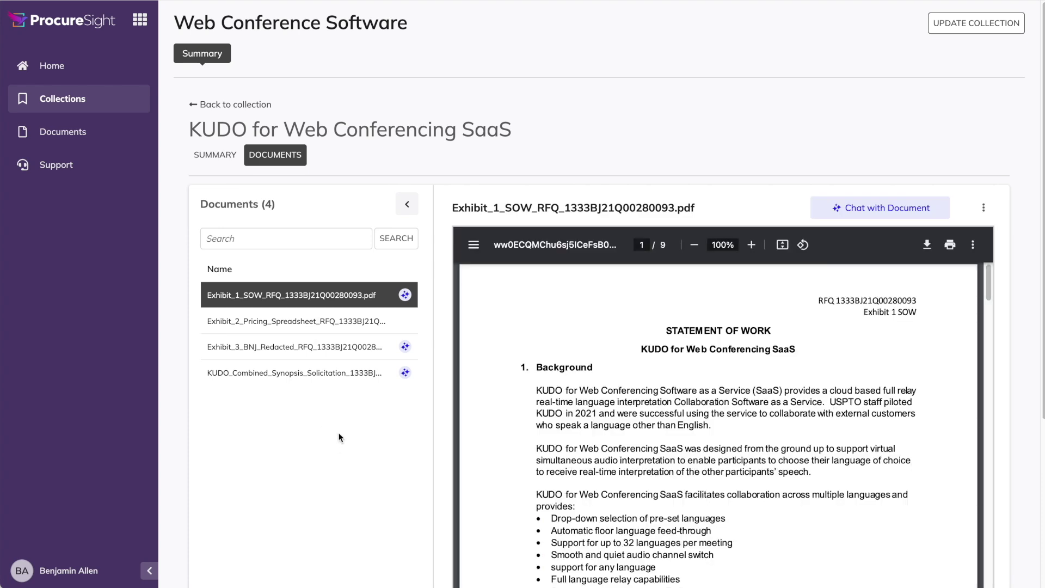
left_click(989, 209)
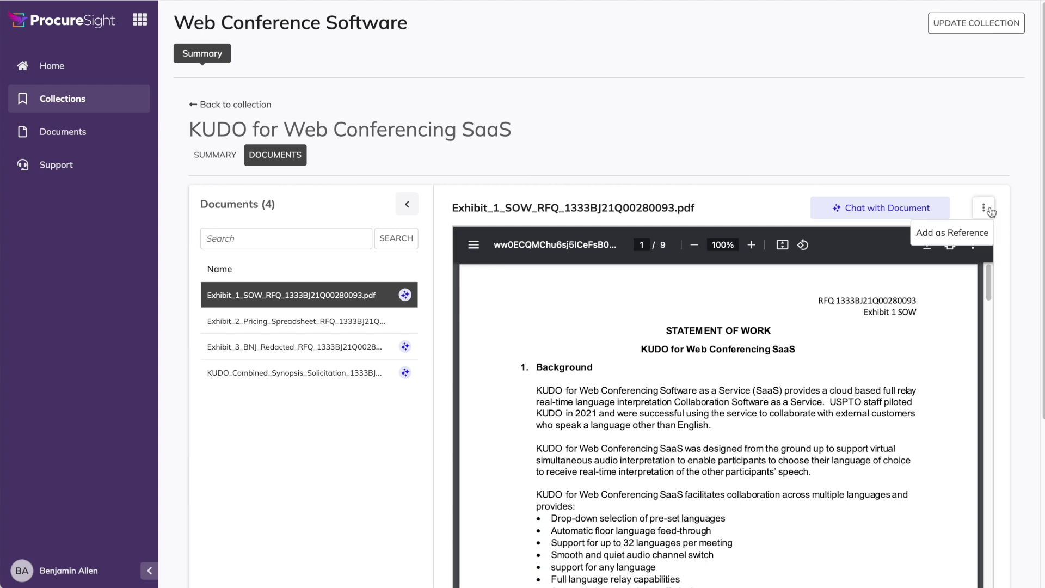
Step: Add the SOW as a Statement of Work reference noted 'SOW for web conference software'
left_click(988, 236)
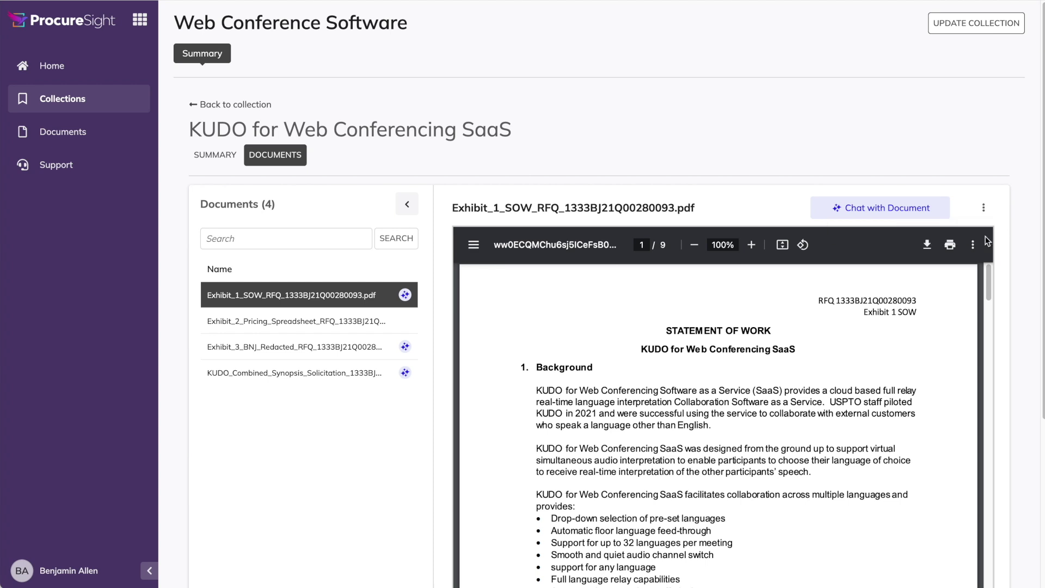
left_click(398, 220)
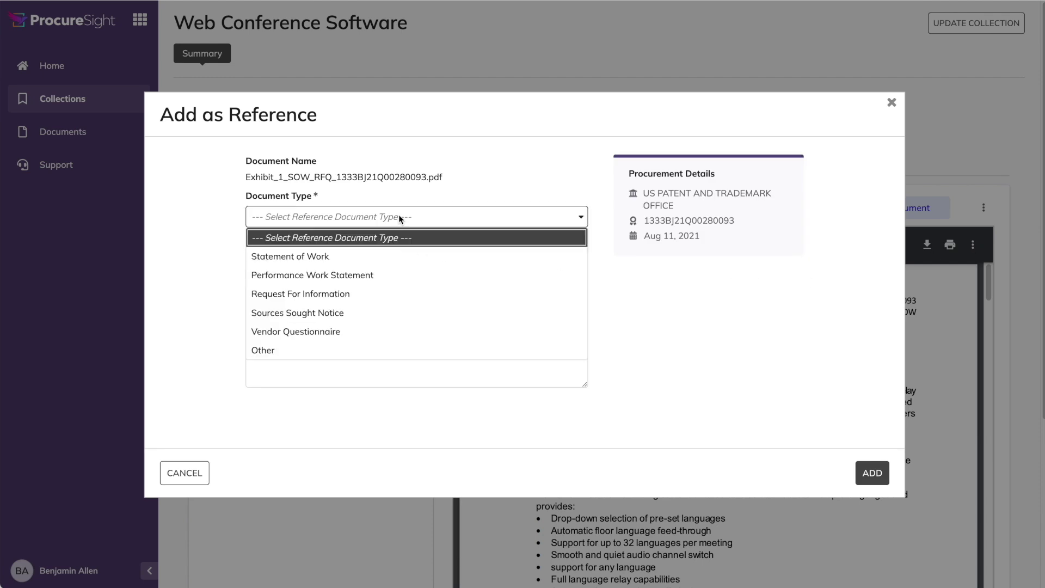
left_click(397, 256)
left_click(397, 262)
type("SOW for web con")
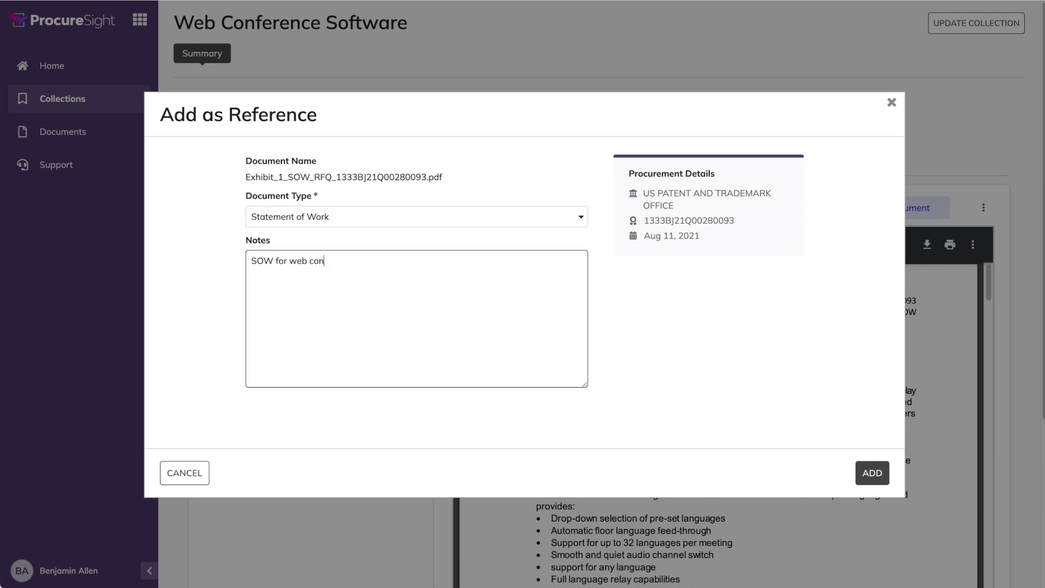
type("ference software")
left_click(863, 473)
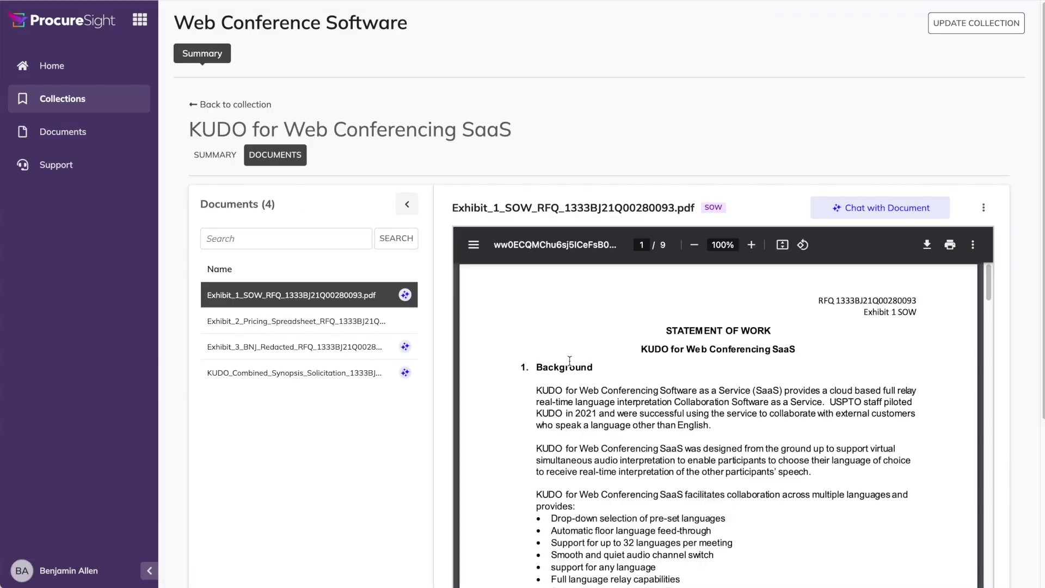
Step: Return to the Web Conference Software collection and scroll through it
left_click(260, 105)
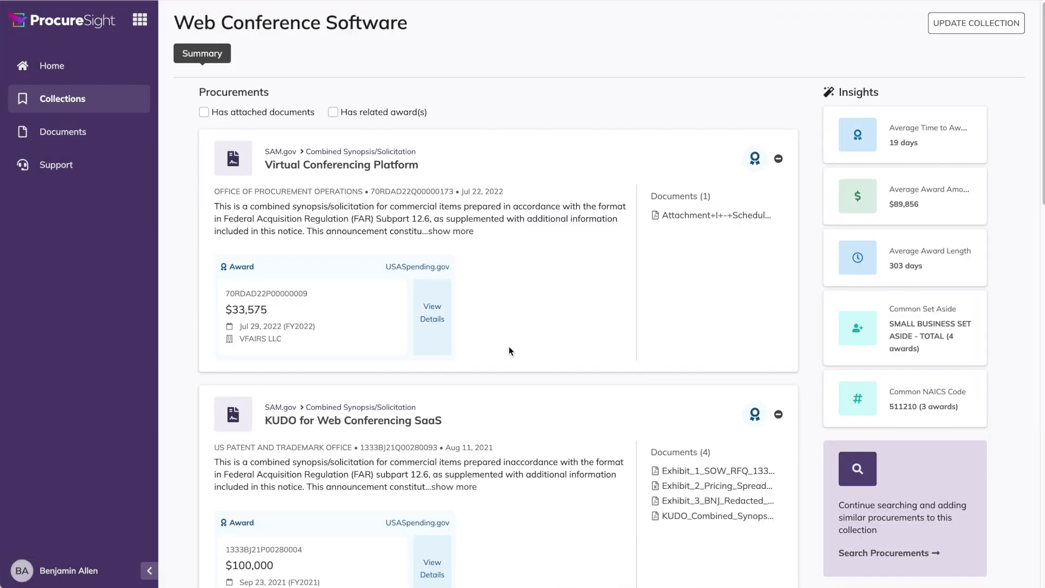
scroll(517, 390, "down", 8)
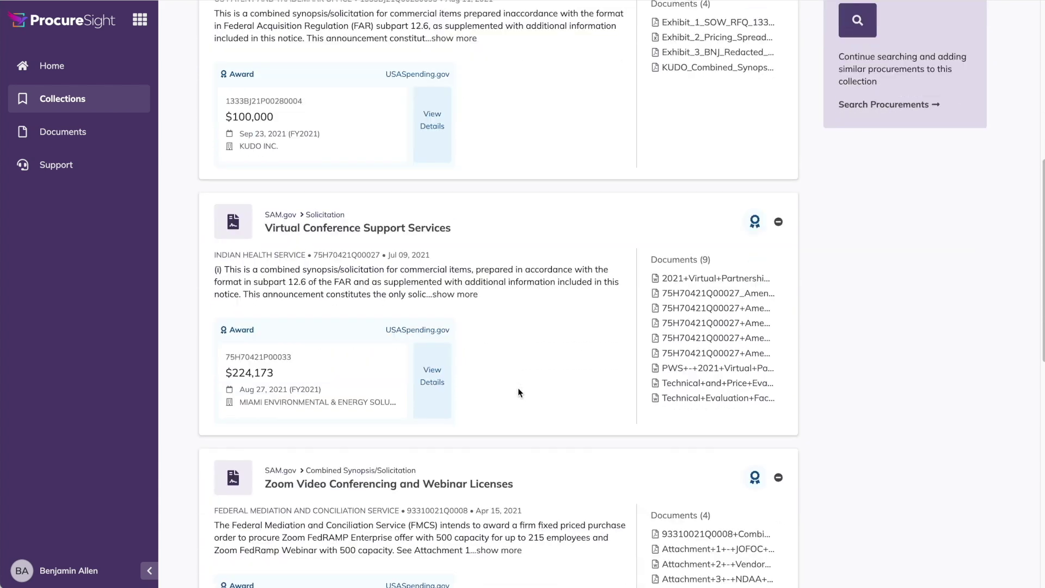
scroll(518, 388, "down", 4)
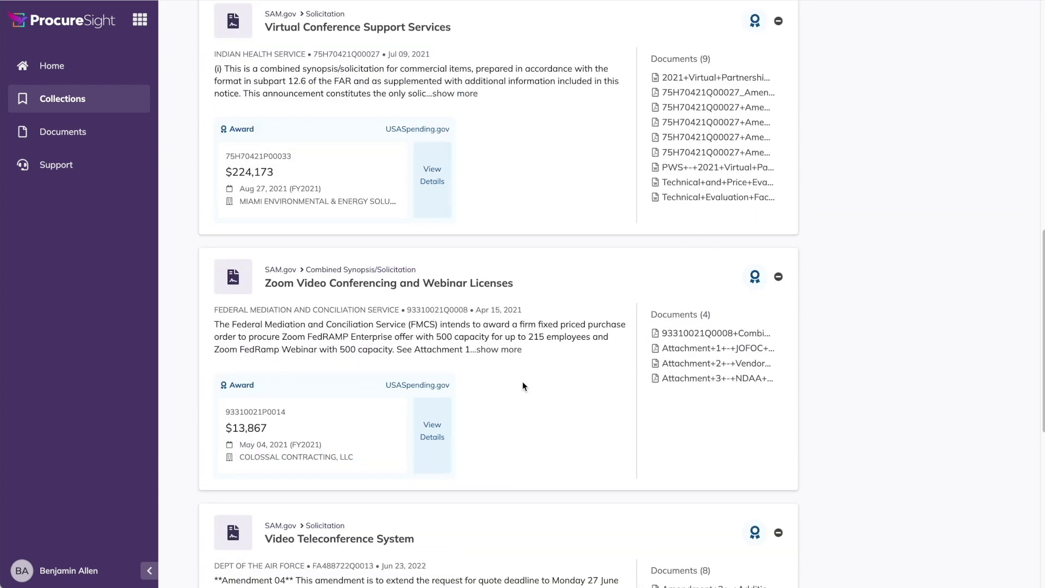
scroll(521, 381, "up", 10)
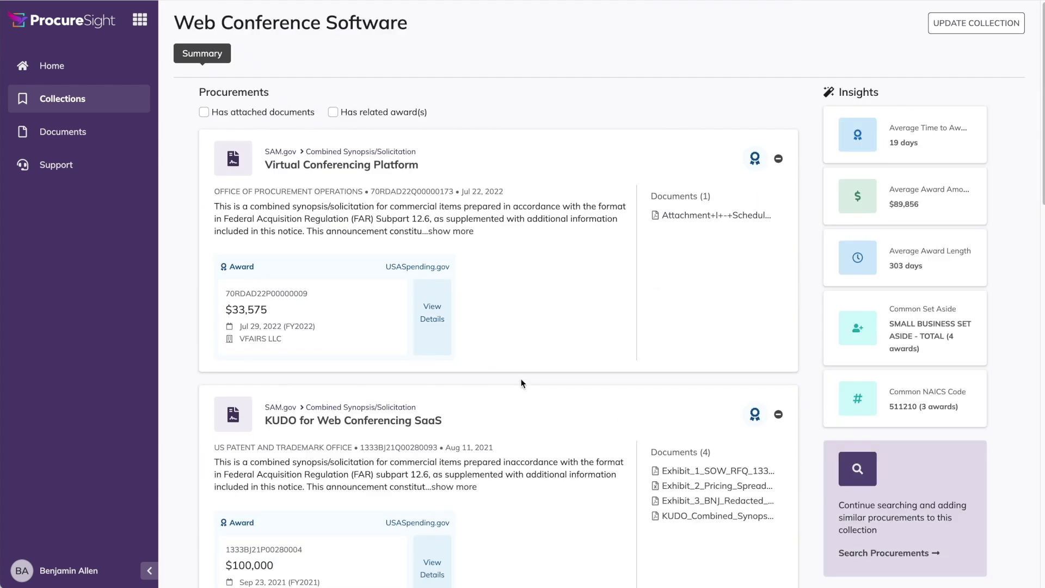
Step: Go to Documents, check the type filter options without choosing one, and start a new document analysis
left_click(76, 140)
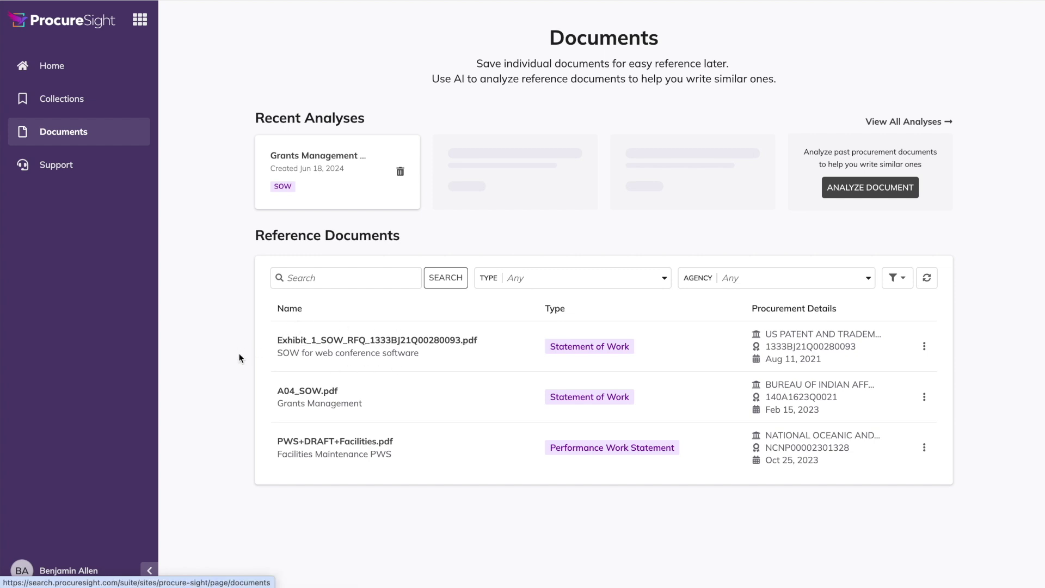
left_click(600, 278)
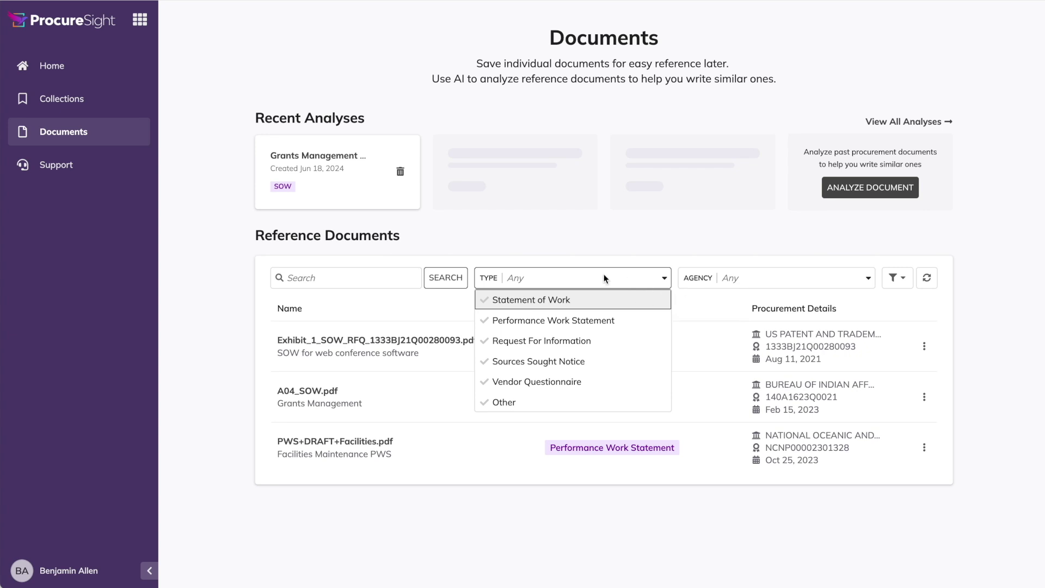
left_click(566, 255)
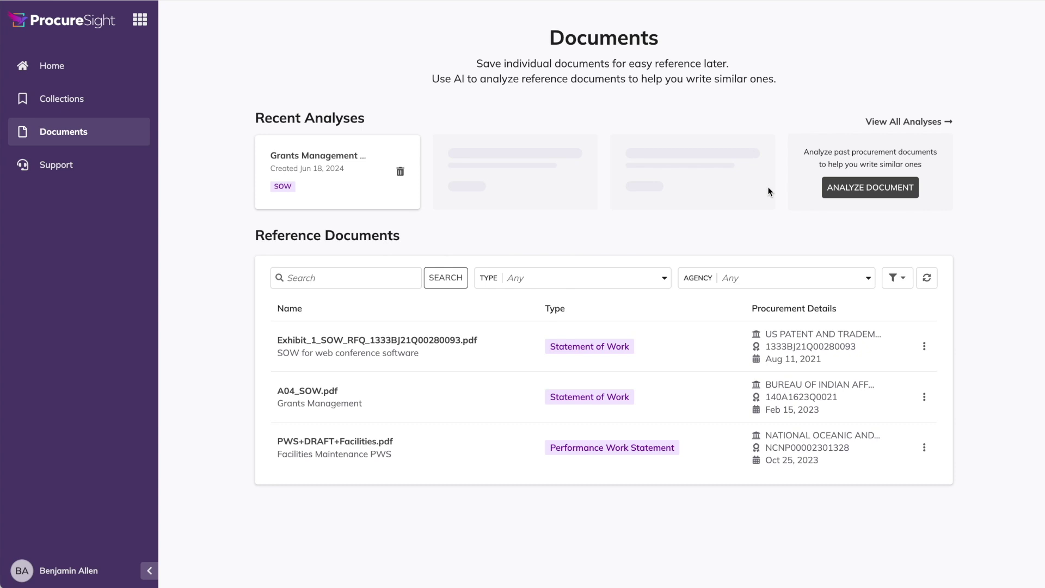
left_click(867, 192)
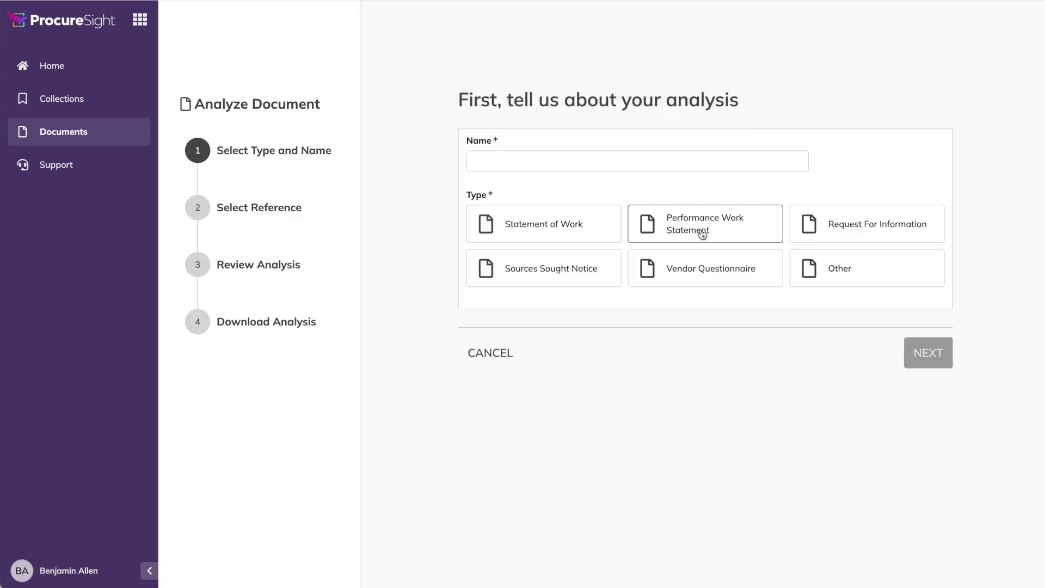
Step: Choose Statement of Work as the analysis type and name it 'Web Conference SOW'
left_click(580, 233)
left_click(565, 165)
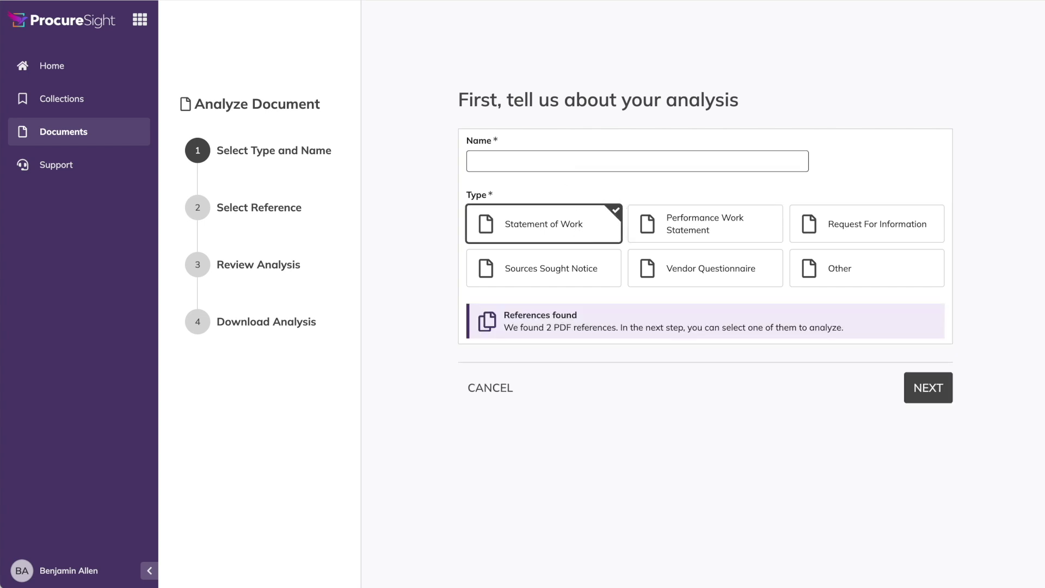
type("Web Conference SOW")
left_click(929, 387)
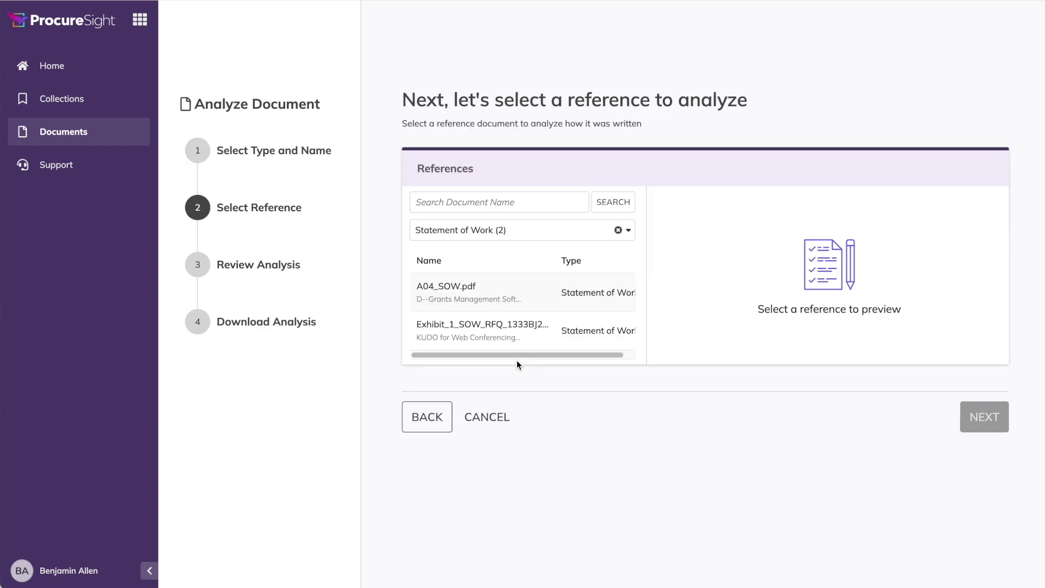
Step: Generate the analysis from the Exhibit_1 KUDO SOW reference, review the outline, and close at download
left_click(538, 330)
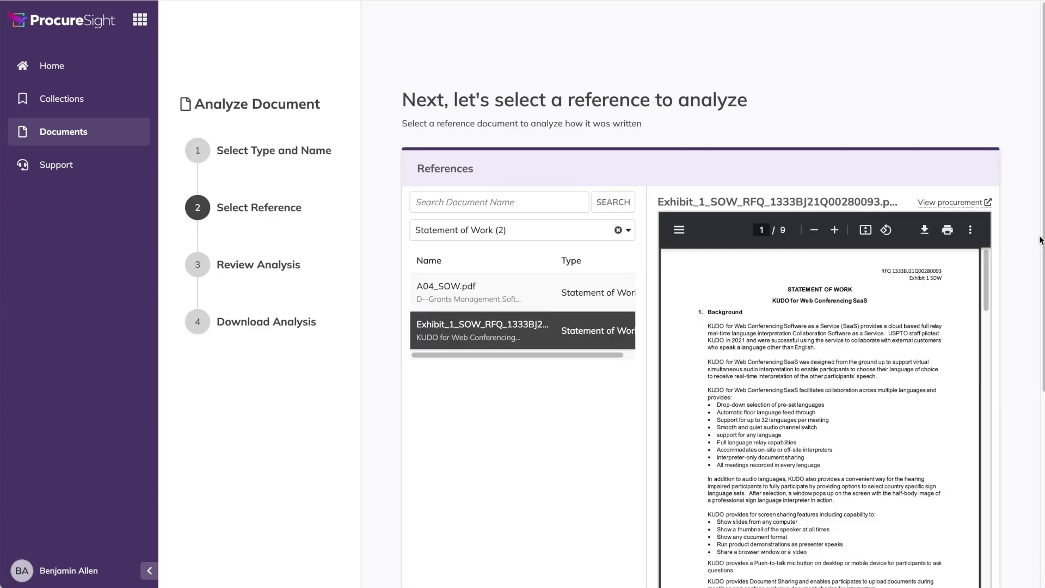
left_click_drag(1041, 239, 1041, 417)
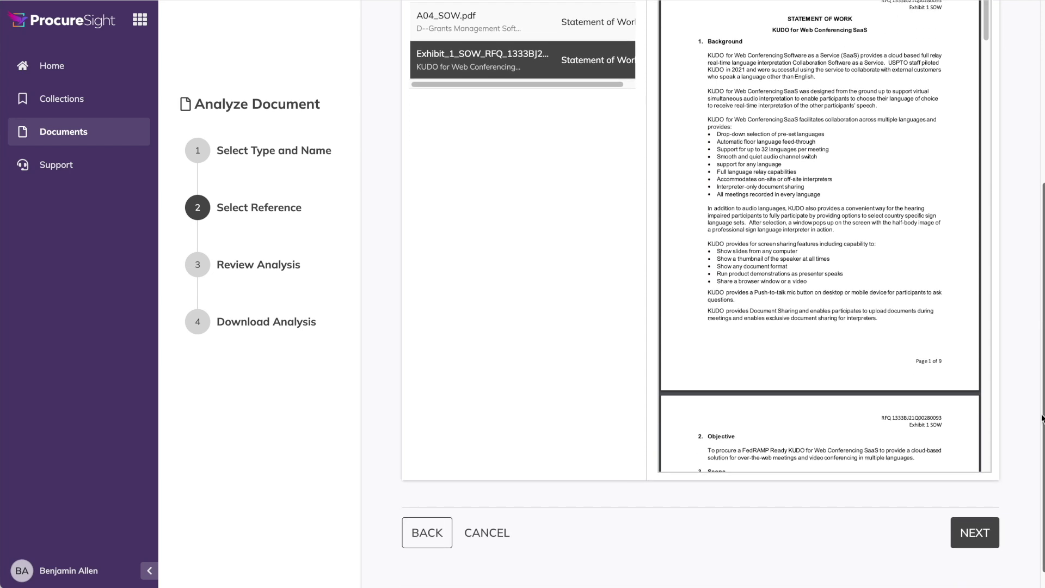
left_click(974, 531)
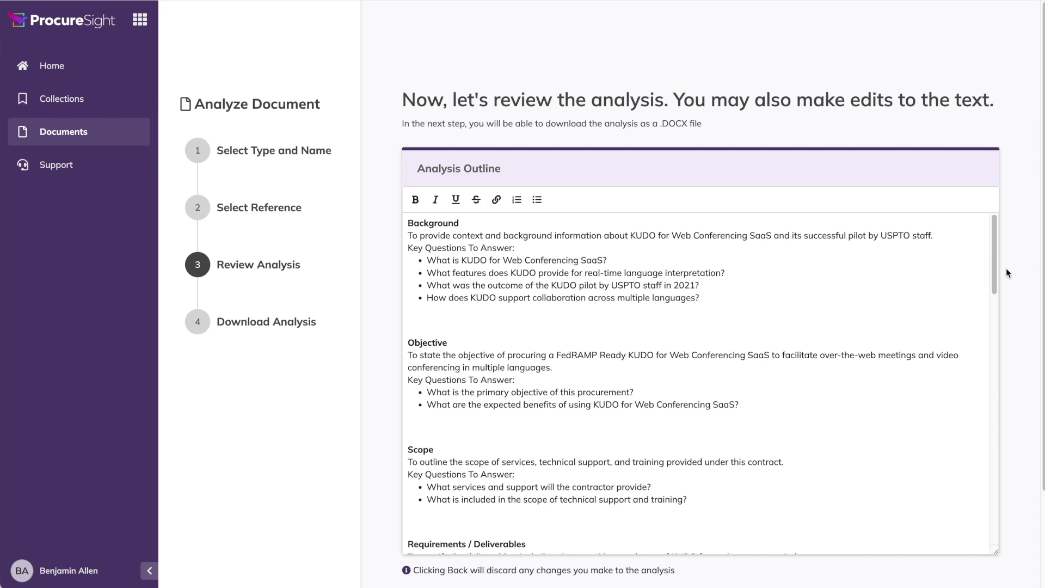
mouse_move(996, 257)
left_mouse_down()
mouse_move(972, 518)
mouse_move(979, 245)
left_mouse_up()
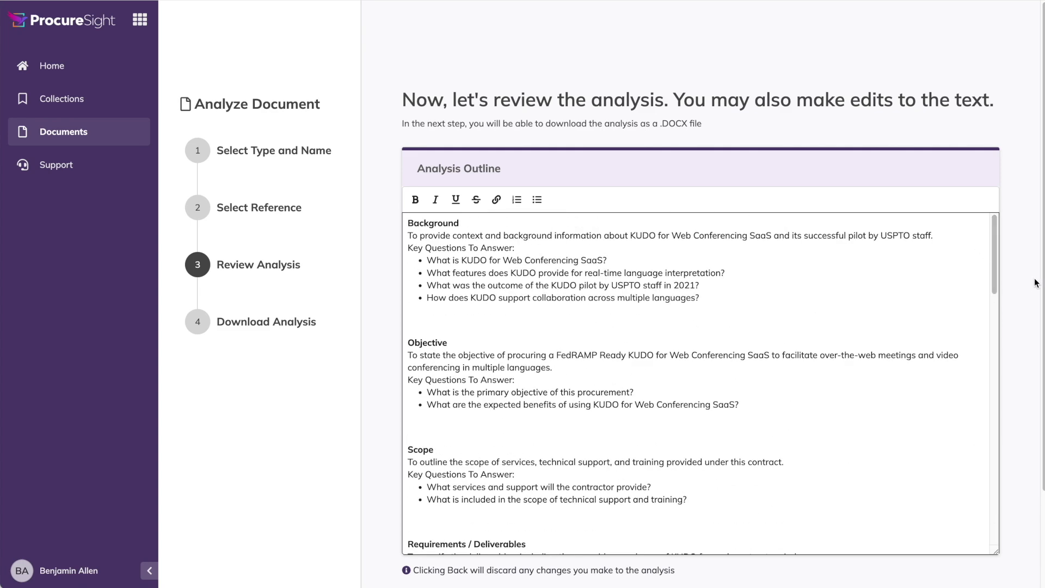
scroll(1043, 283, "down", 2)
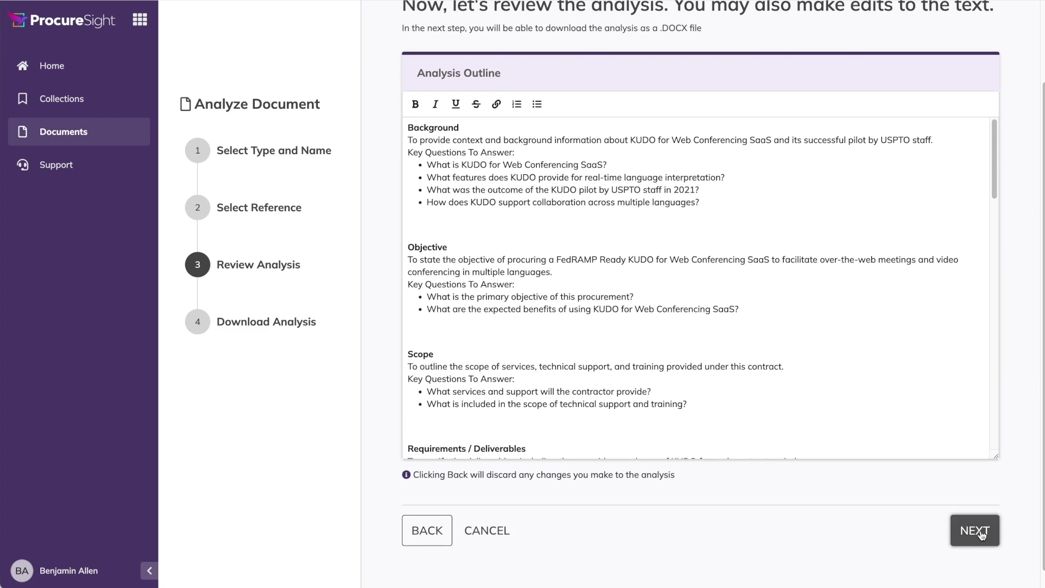
left_click(980, 531)
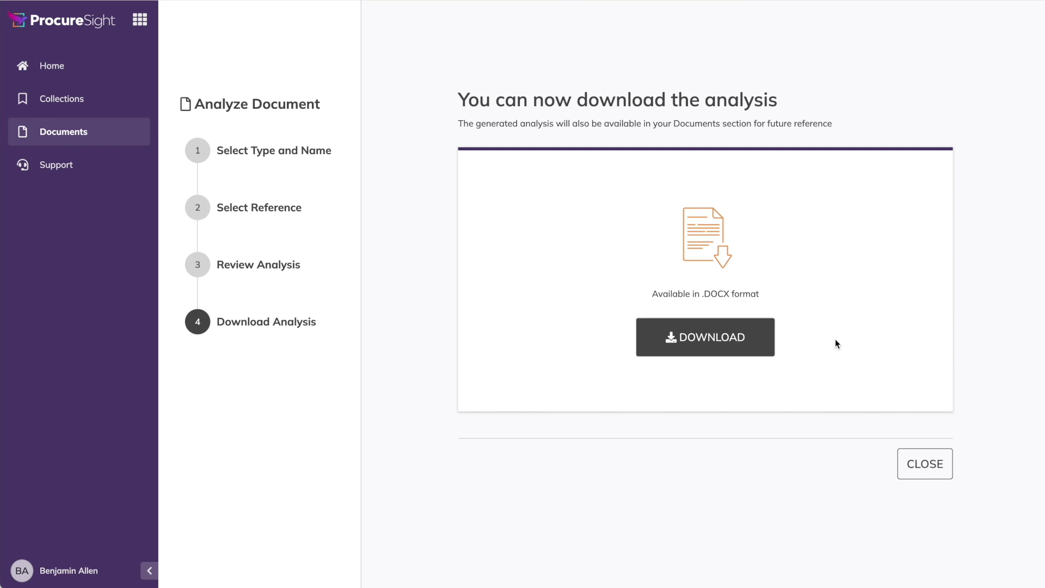
left_click(909, 467)
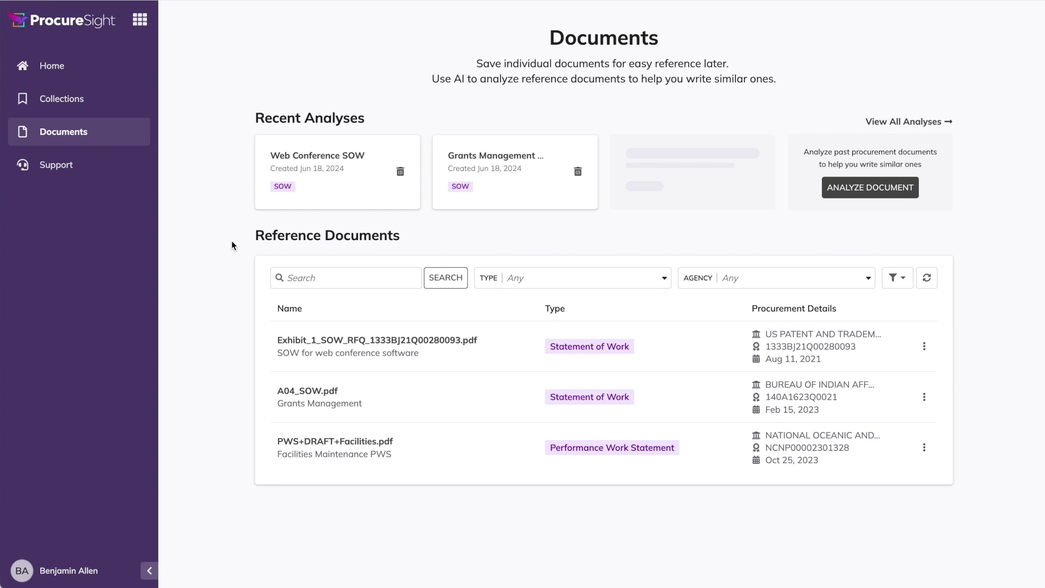
Step: Open the Support Center from the sidebar
left_click(69, 174)
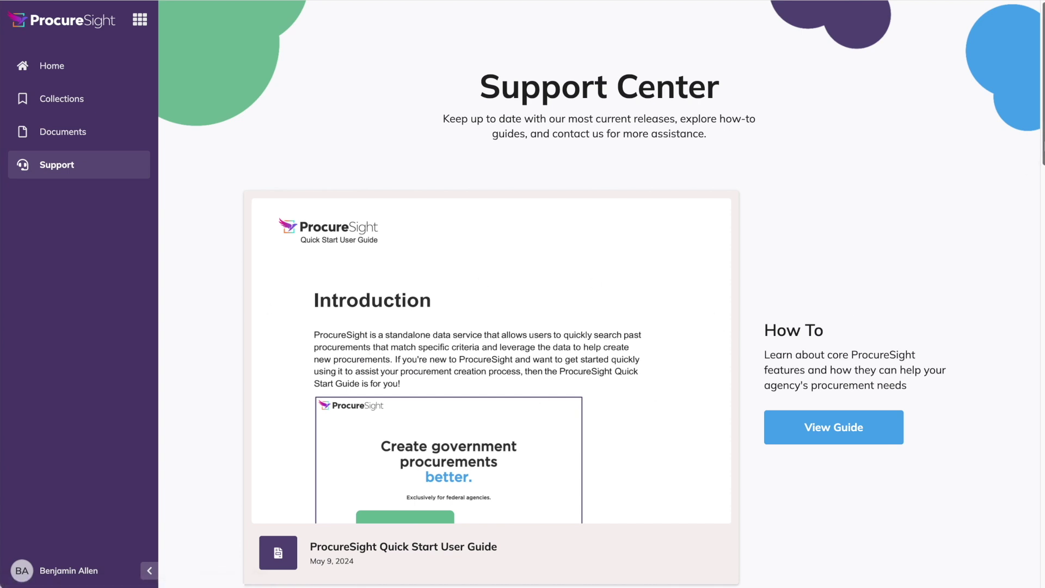
Step: Scroll the Support Center past Contact Us to the Release Notes, then return home
left_click_drag(1040, 145, 1040, 328)
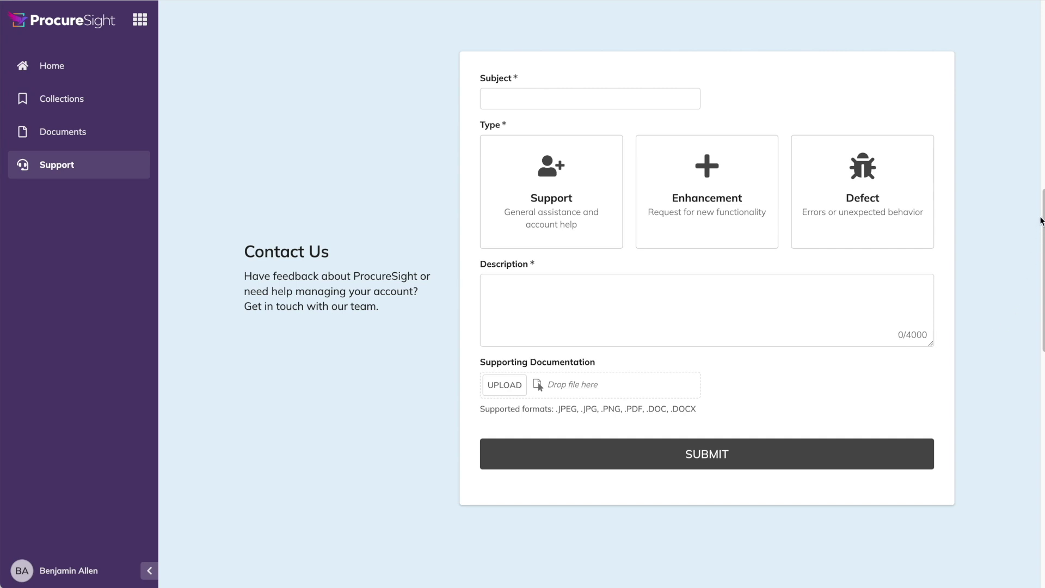
left_click_drag(1042, 218, 1042, 245)
scroll(794, 361, "down", 10)
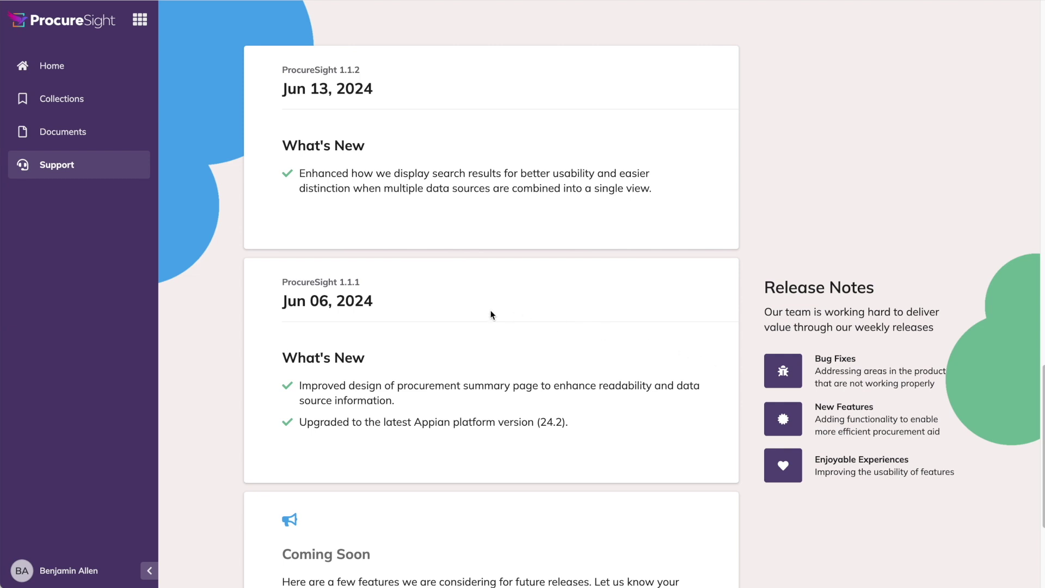
left_click(34, 70)
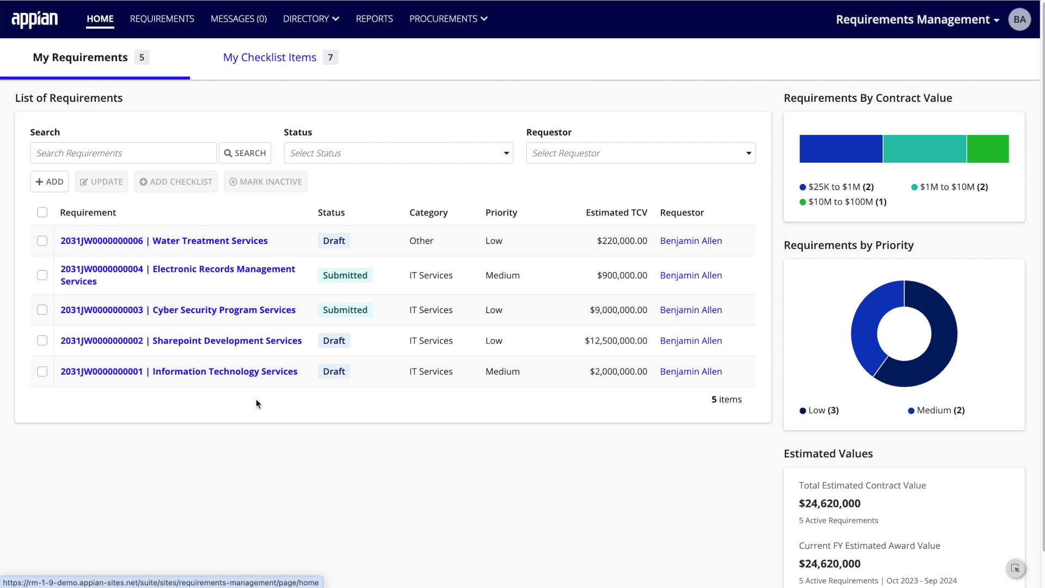
left_click(485, 21)
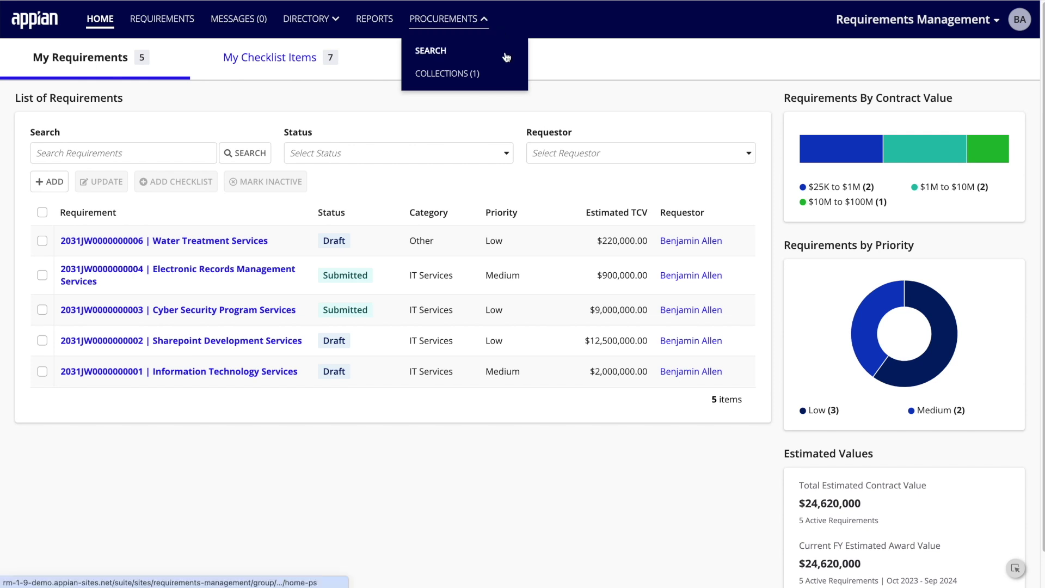
left_click(453, 50)
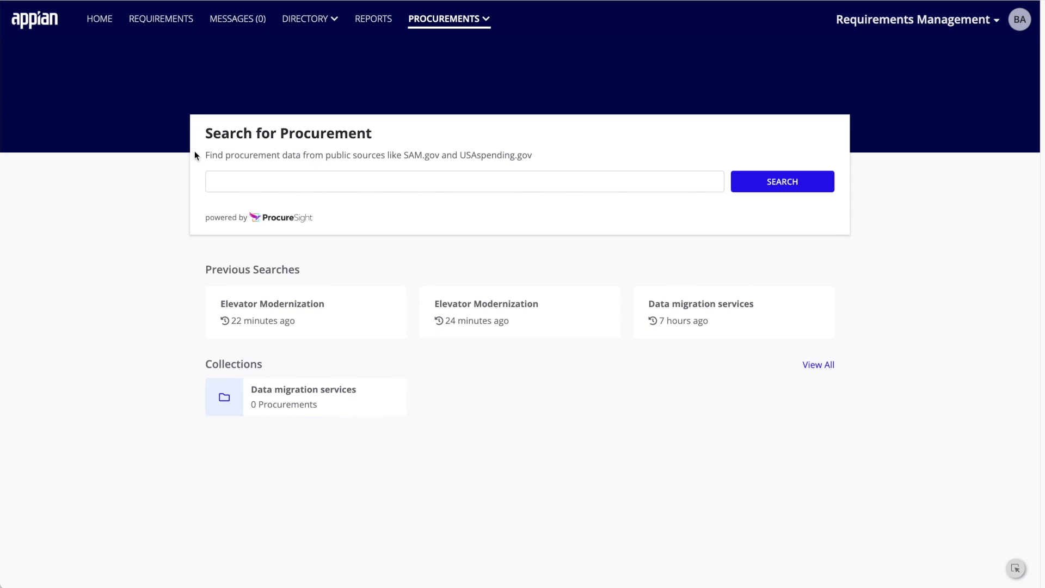
key("Tab")
type("Data migration")
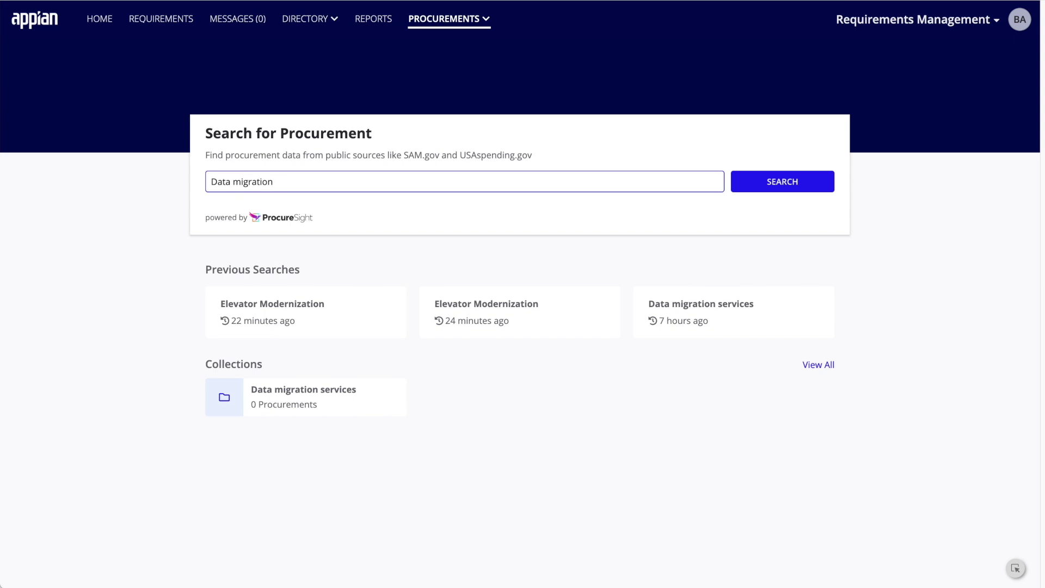
type(" services")
left_click(754, 178)
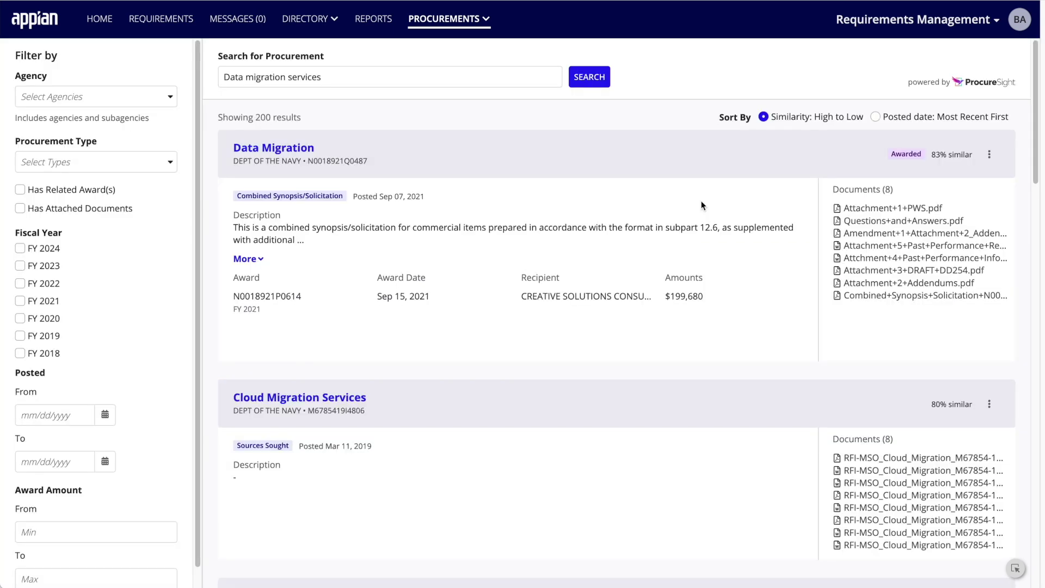
left_click(22, 189)
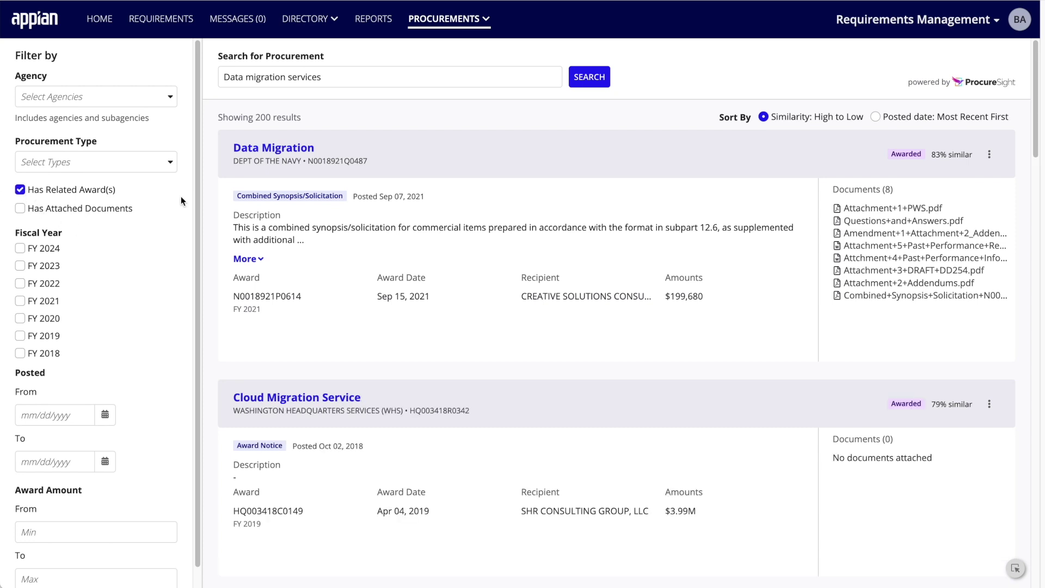
left_click(106, 23)
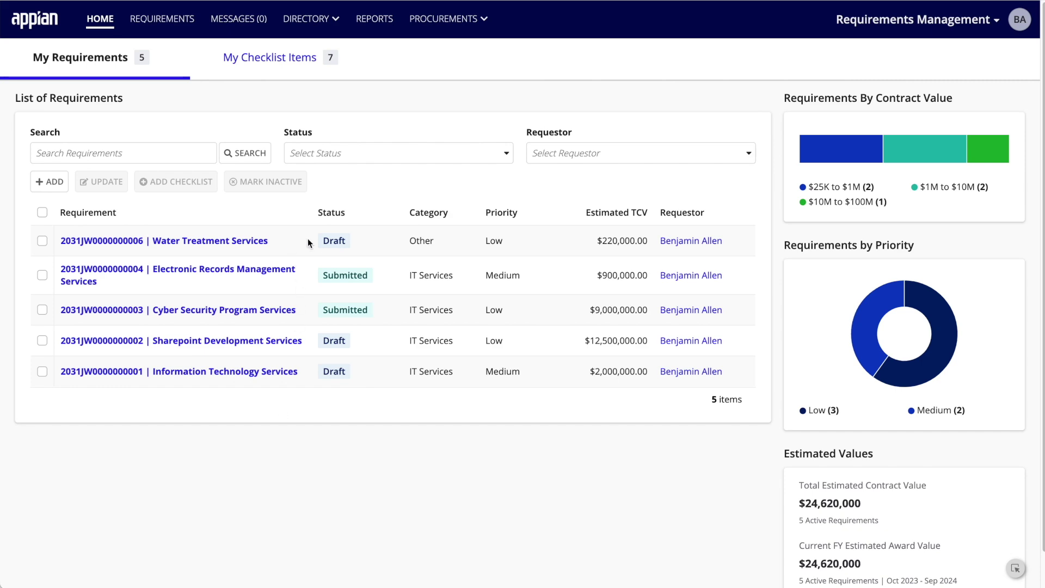
left_click(266, 246)
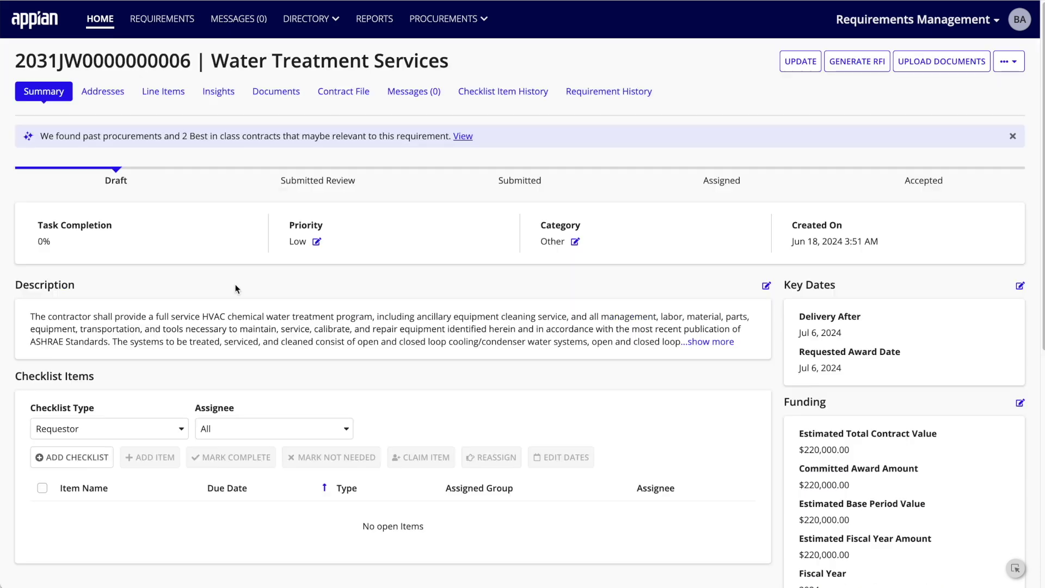
Step: Search Water Treatment Services procurements filtered to Has Related Award(s) and Has Attached Documents
left_click(237, 101)
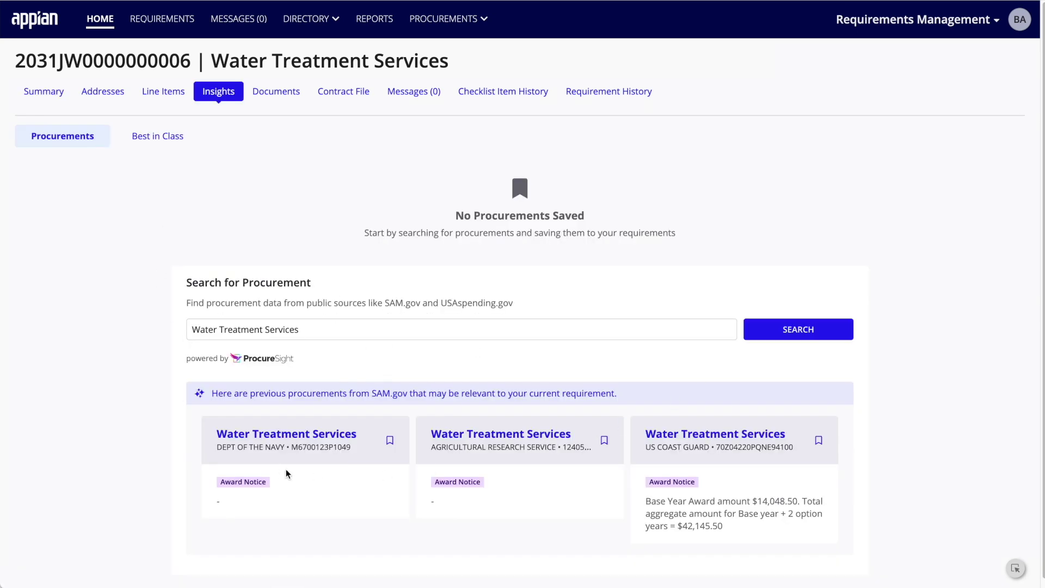
left_click(781, 332)
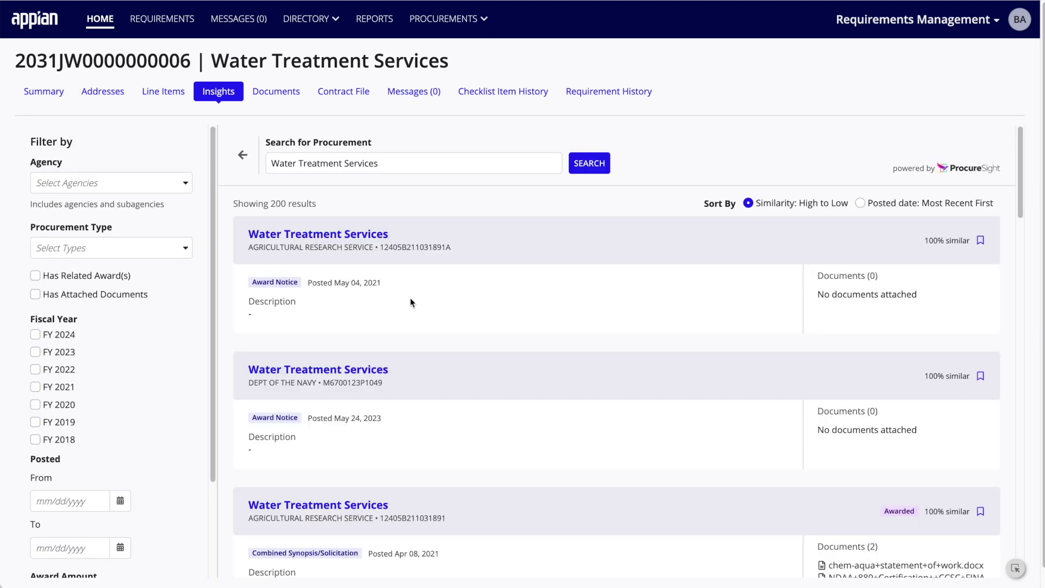
left_click(90, 276)
left_click(87, 294)
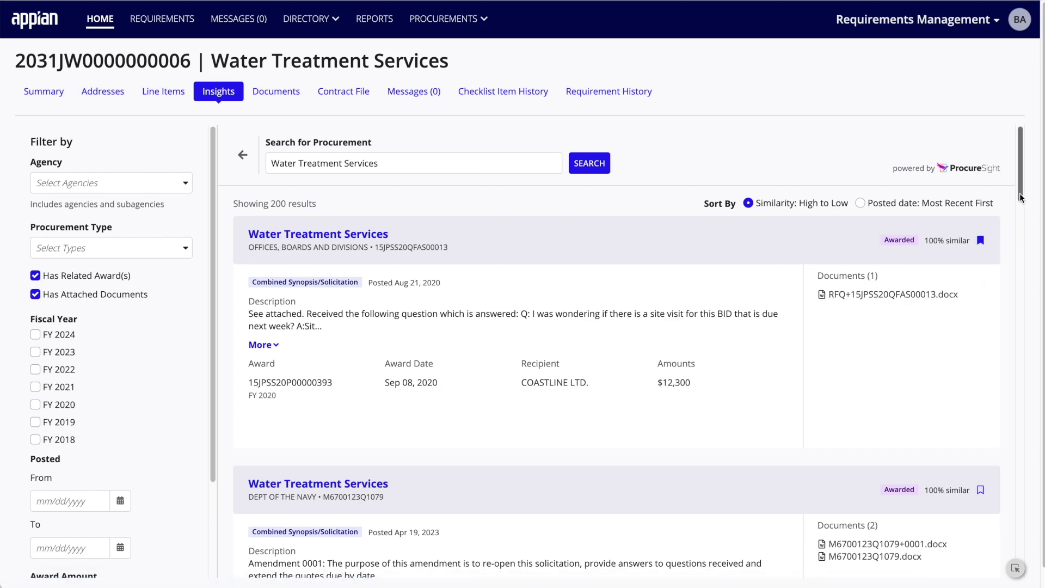
Step: Save two results, including the Army Water Treatment Service procurement, and view them under Insights
left_click_drag(1021, 193, 1024, 422)
left_click(981, 263)
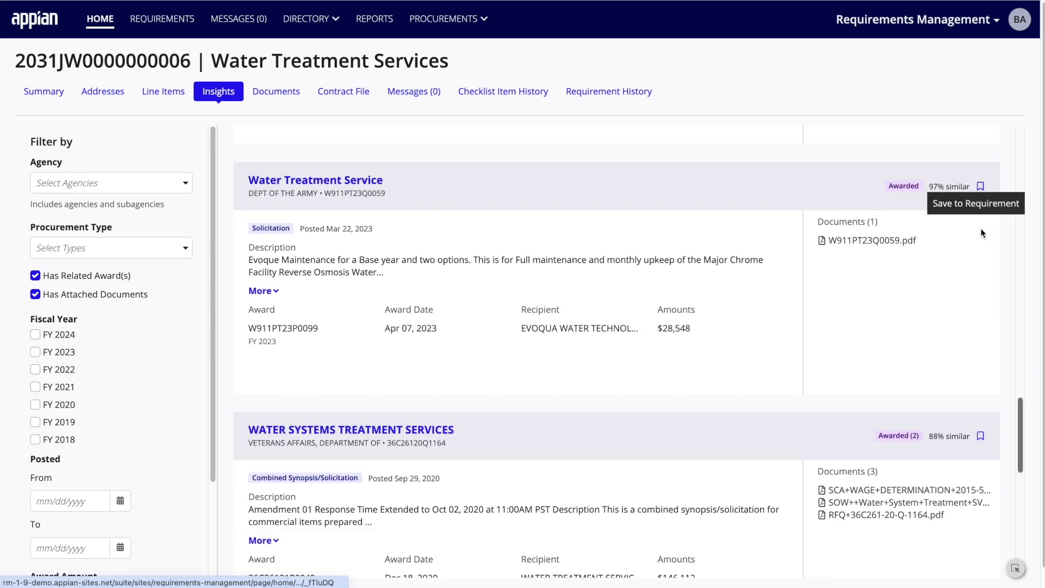
left_click(980, 186)
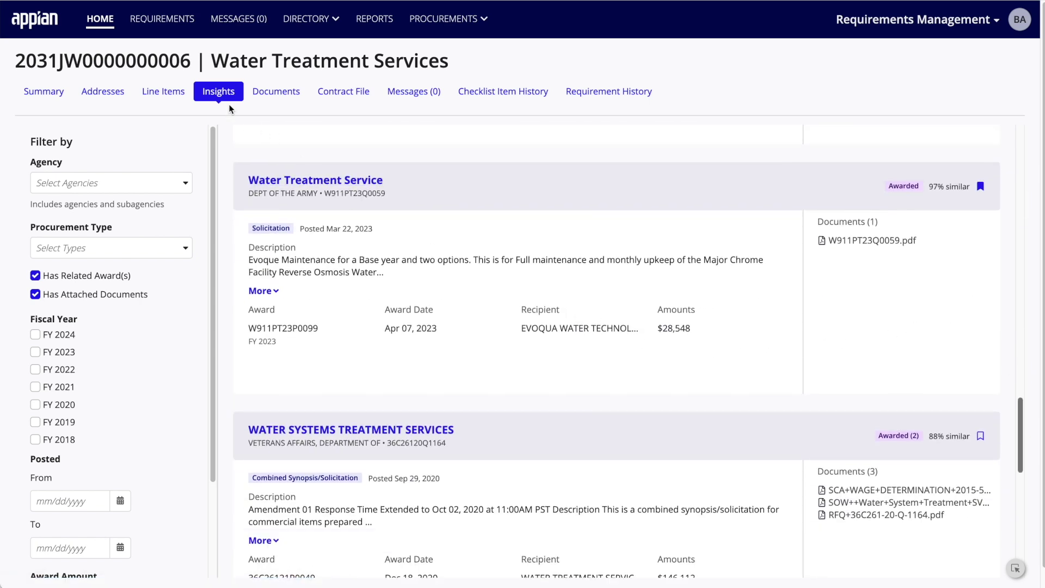
left_click(226, 161)
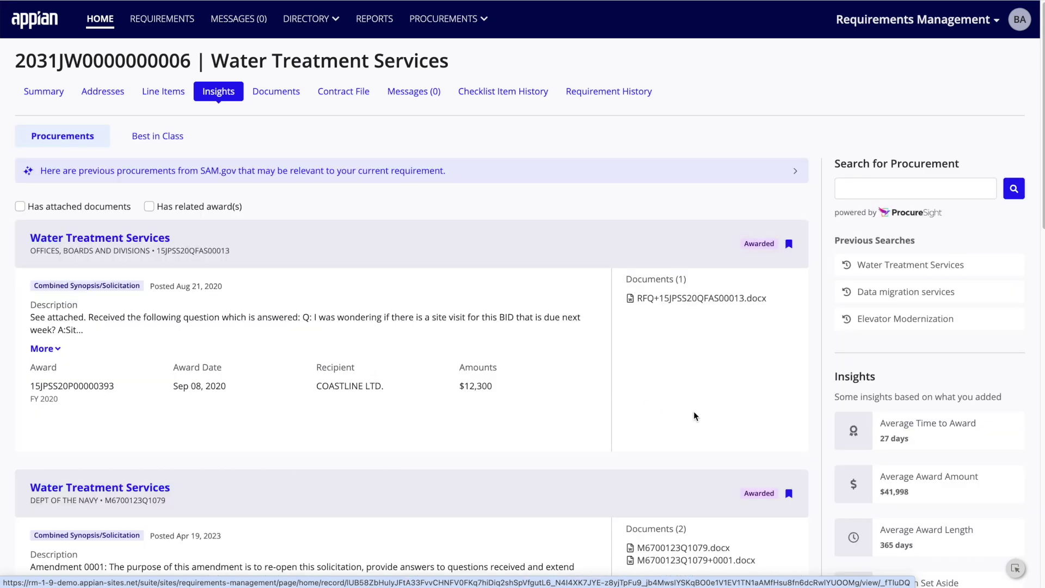
left_click_drag(1042, 211, 1042, 333)
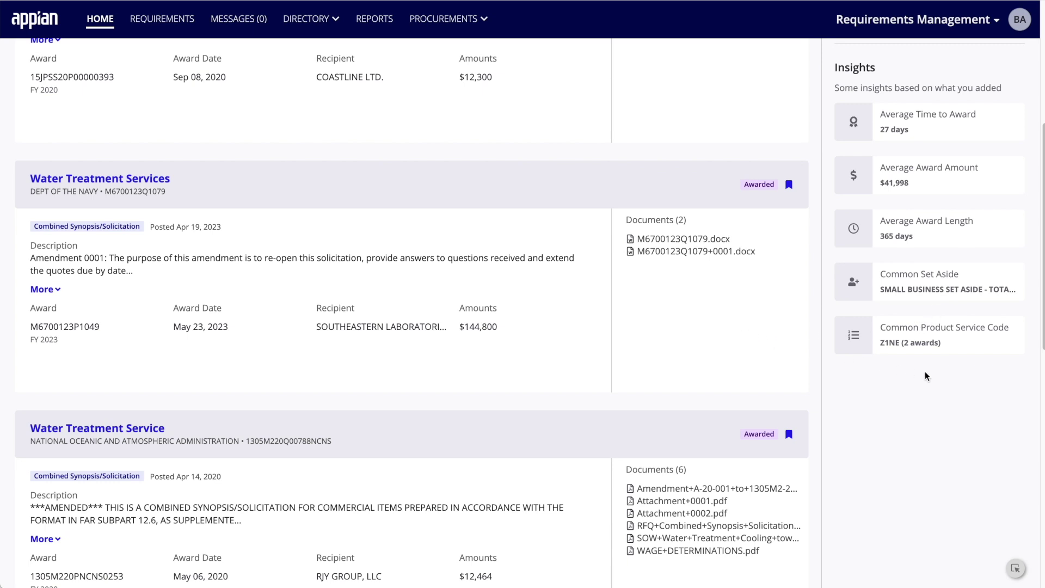
left_click_drag(1043, 317, 1043, 199)
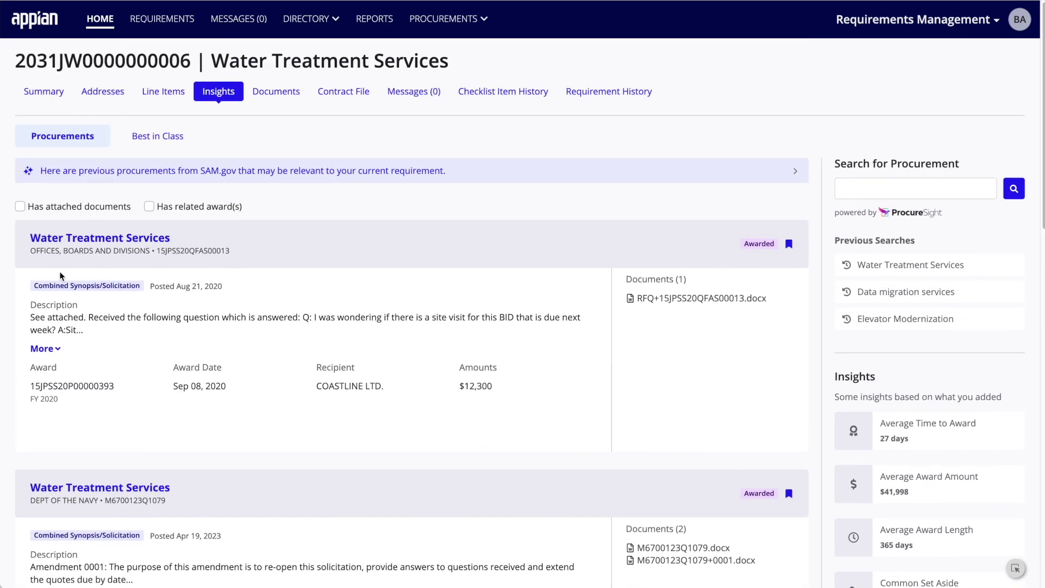